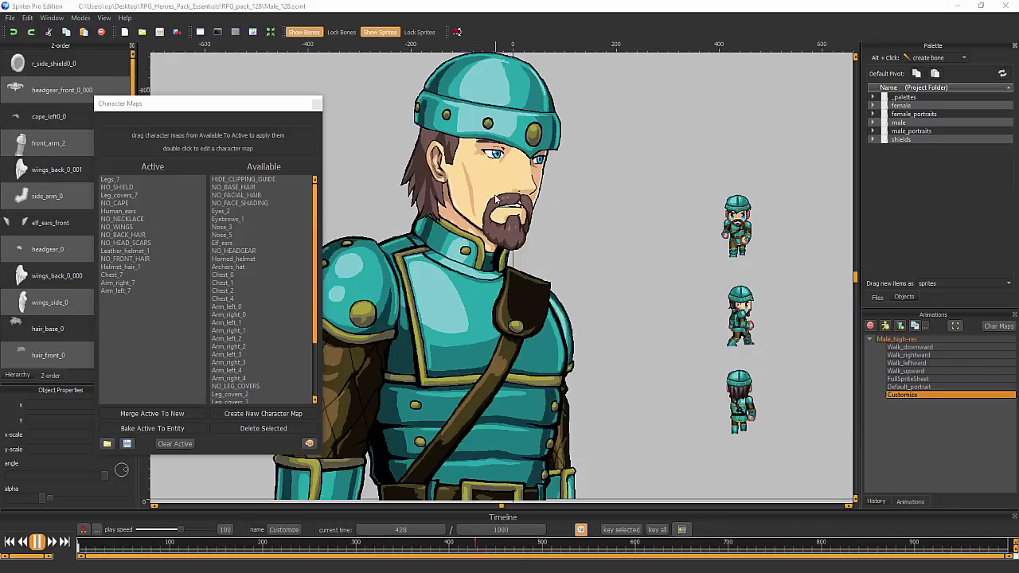
Step: Open the color palettes for the character maps and expand the clothing_base palette folder
left_click_drag(201, 222, 119, 276)
left_click(310, 443)
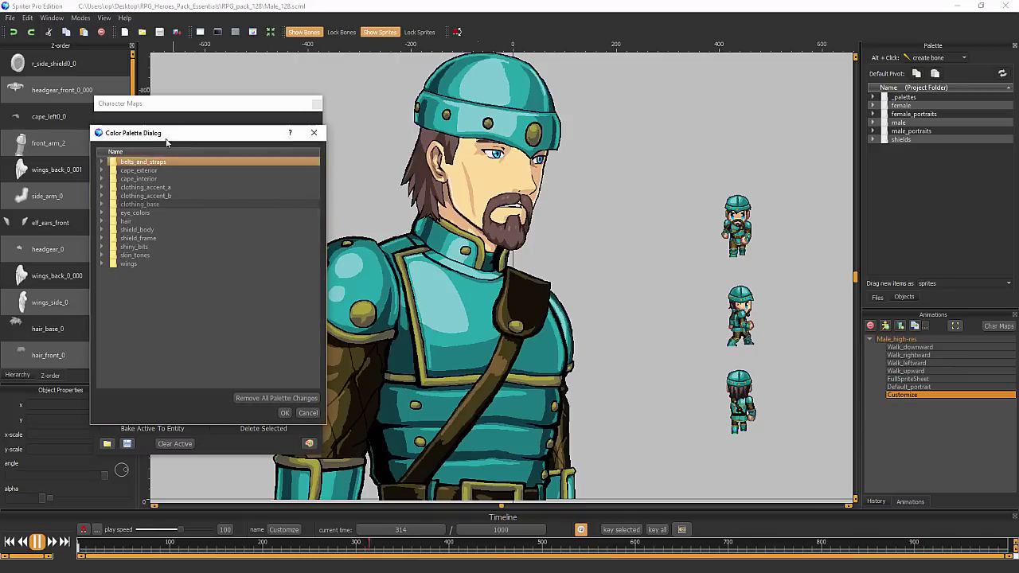
left_click(132, 170)
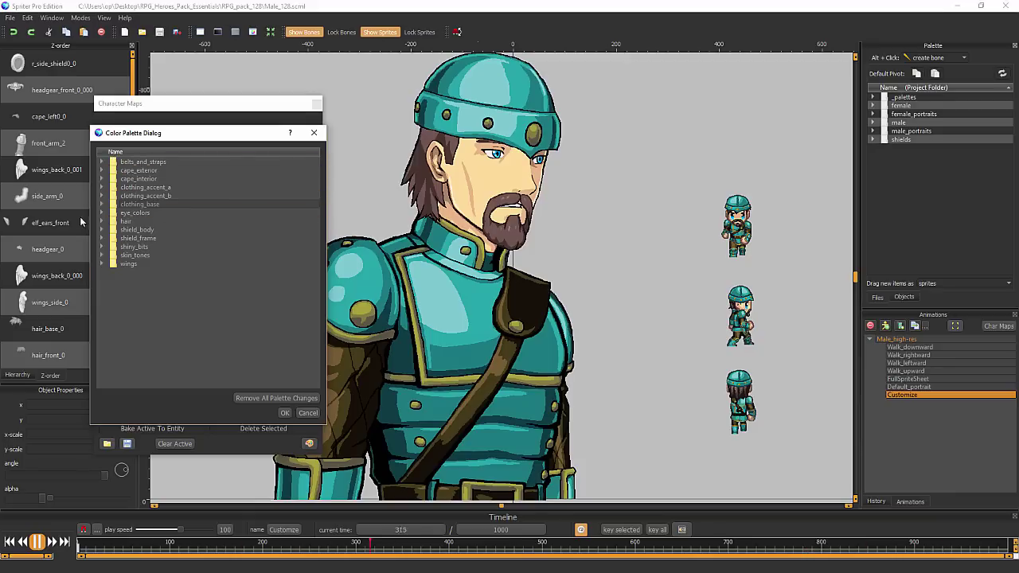
left_click(111, 195)
left_click(112, 195)
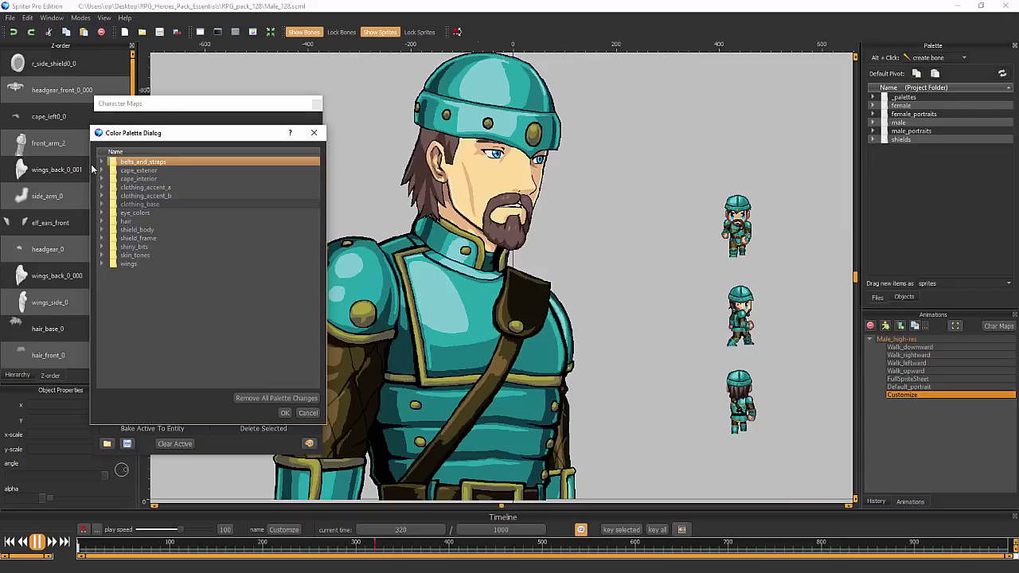
left_click(103, 204)
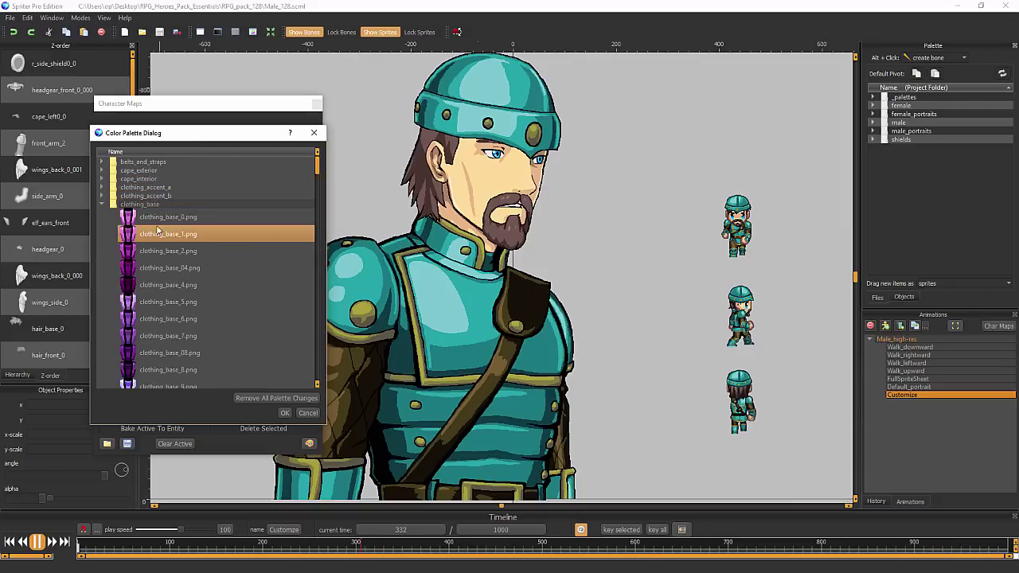
Step: Try clothing_base_0.png, clothing_base_39.png and other clothing_base palettes on the character's armor
left_click(156, 217)
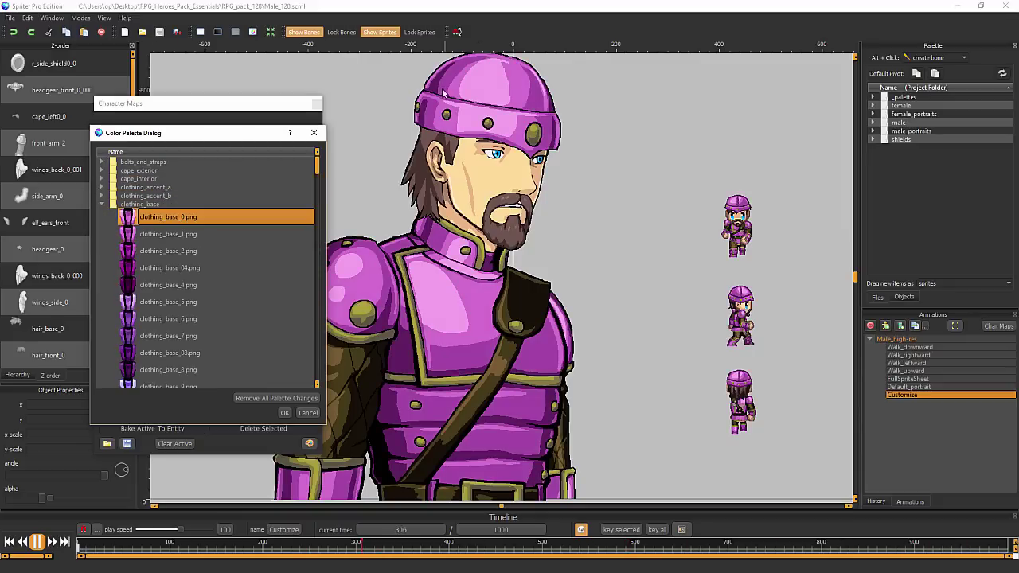
left_click(164, 268)
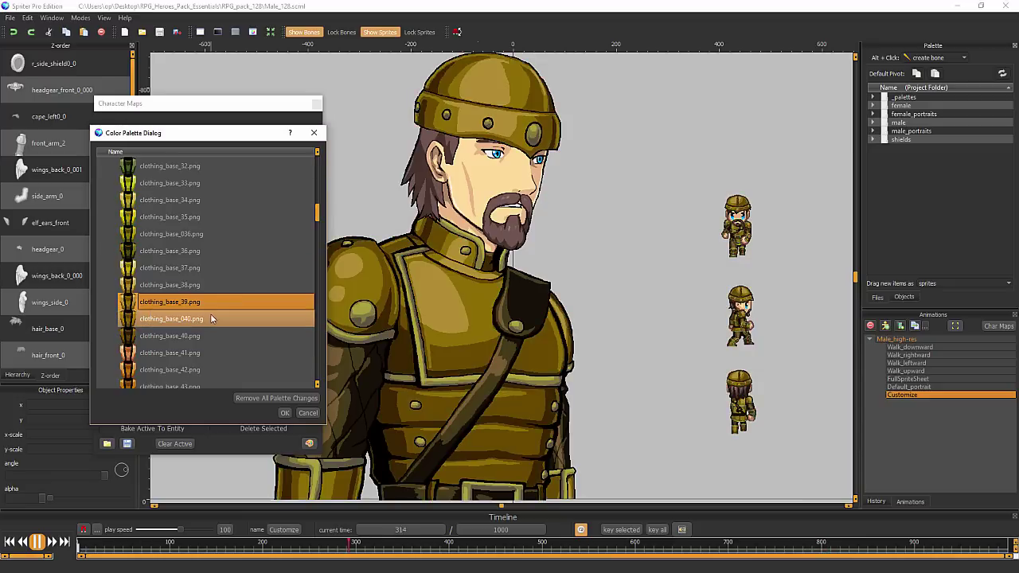
scroll(211, 322, "down", 6)
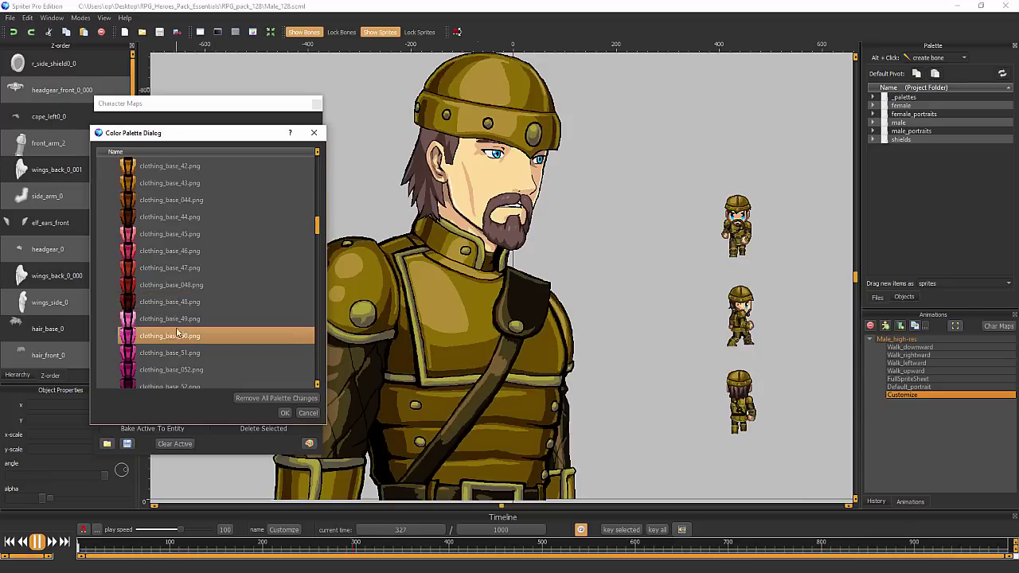
left_click(175, 284)
scroll(179, 351, "up", 1)
left_click(179, 286)
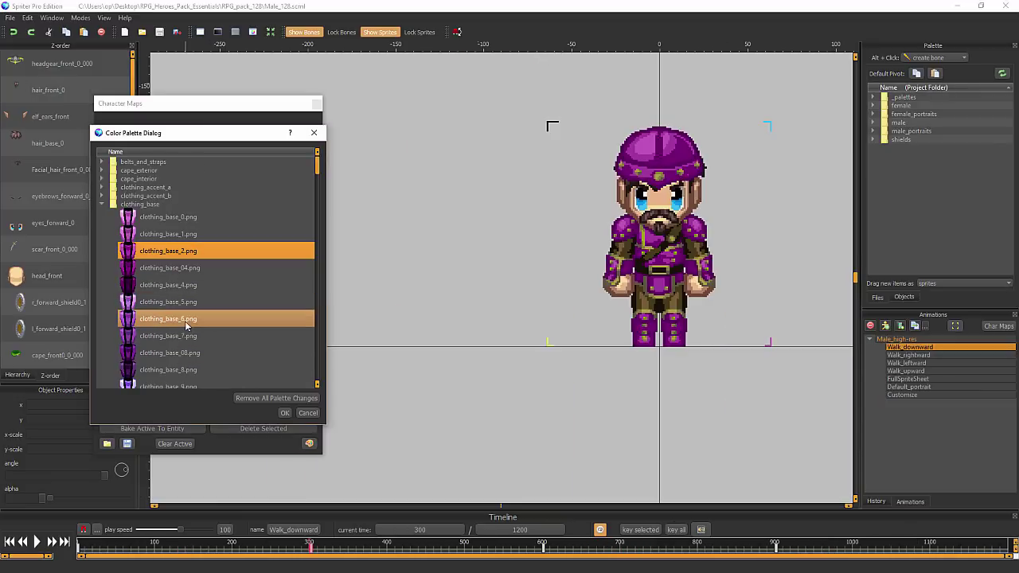
Step: Try the purple clothing_base_10.png and clothing_base_012.png palettes on the Walk_downward character
left_click(188, 312)
scroll(190, 313, "down", 1)
scroll(190, 313, "down", 1)
left_click(190, 302)
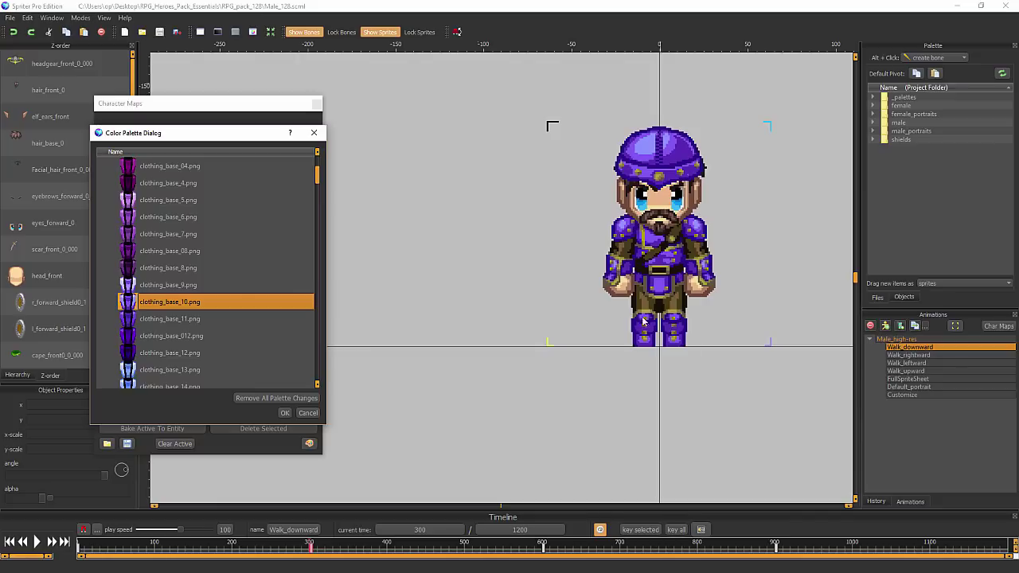
left_click(211, 335)
scroll(199, 292, "down", 3)
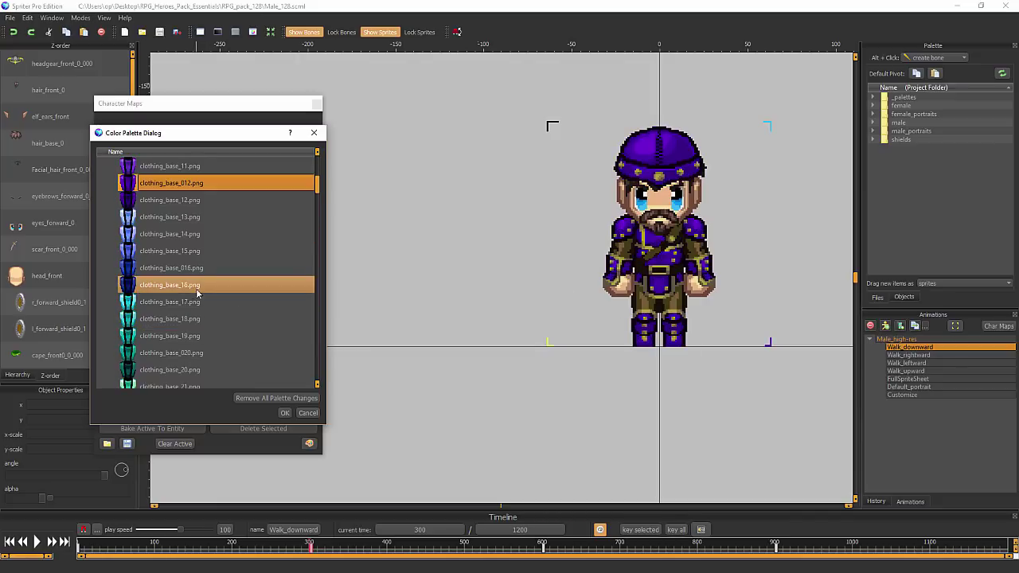
Step: Try clothing_base_17.png, clothing_base_15.png and clothing_base_14.png on the armor, ending with clothing_base_13.png
left_click(163, 306)
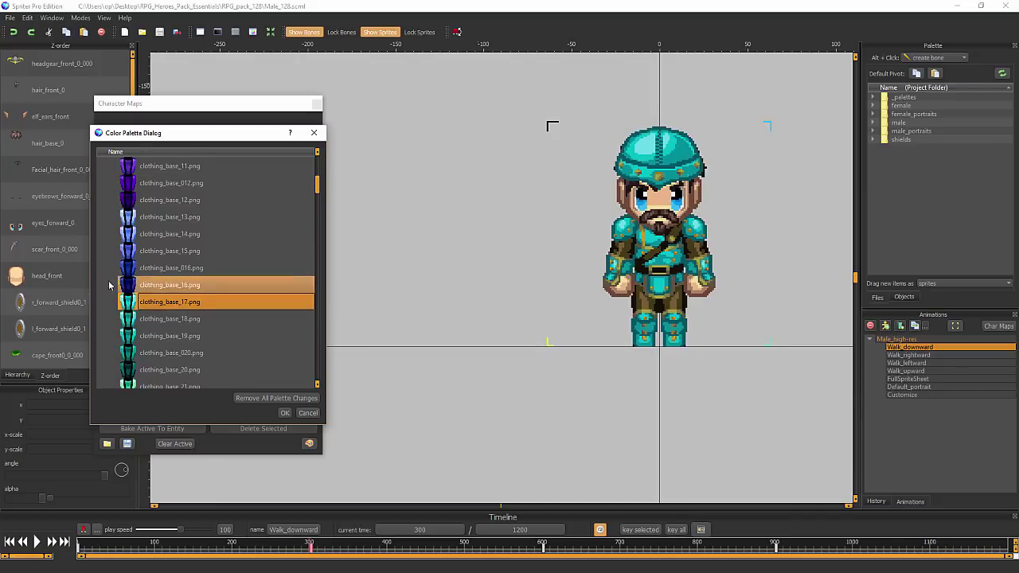
left_click(151, 355)
left_click(179, 249)
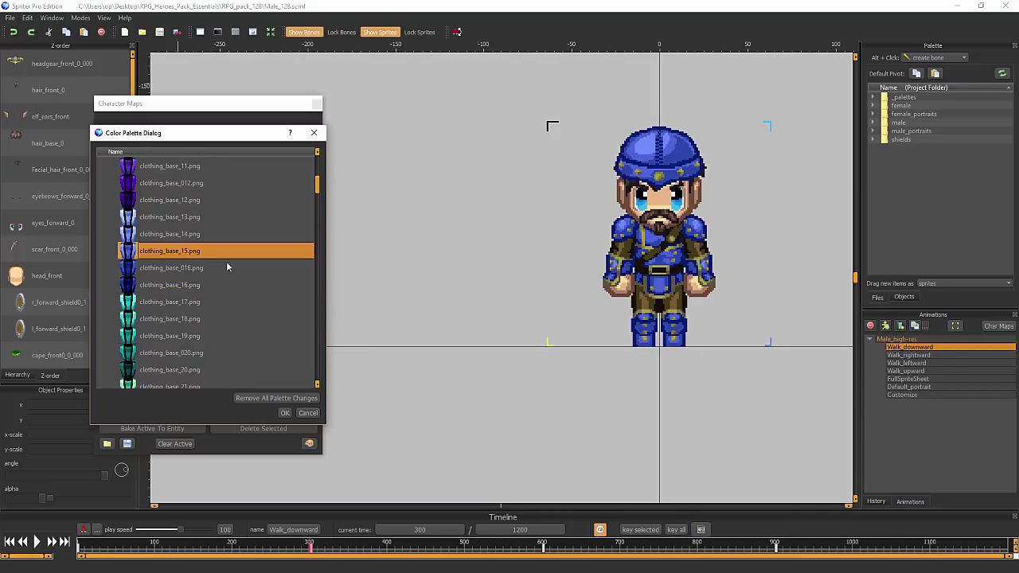
left_click(170, 234)
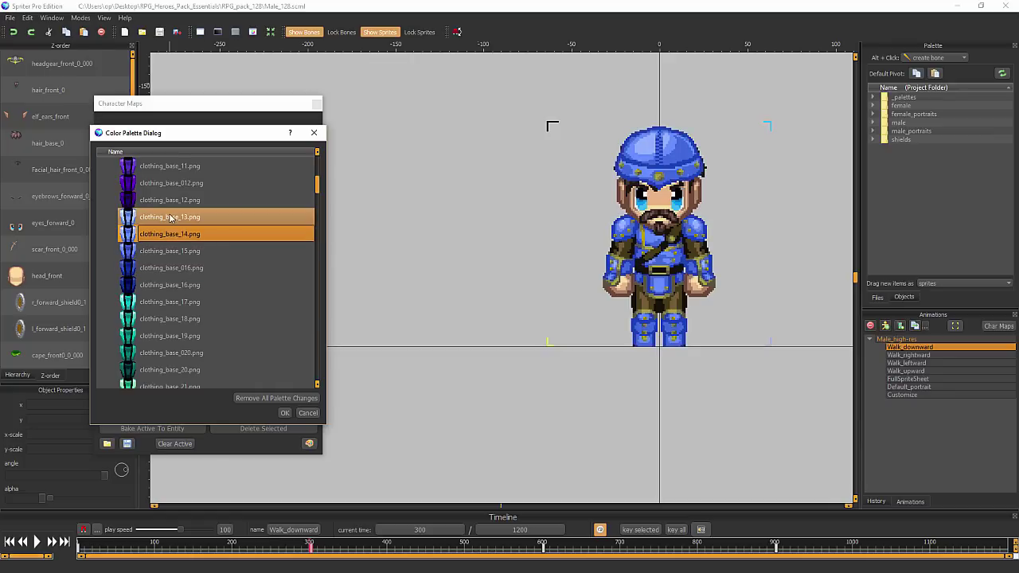
left_click(170, 217)
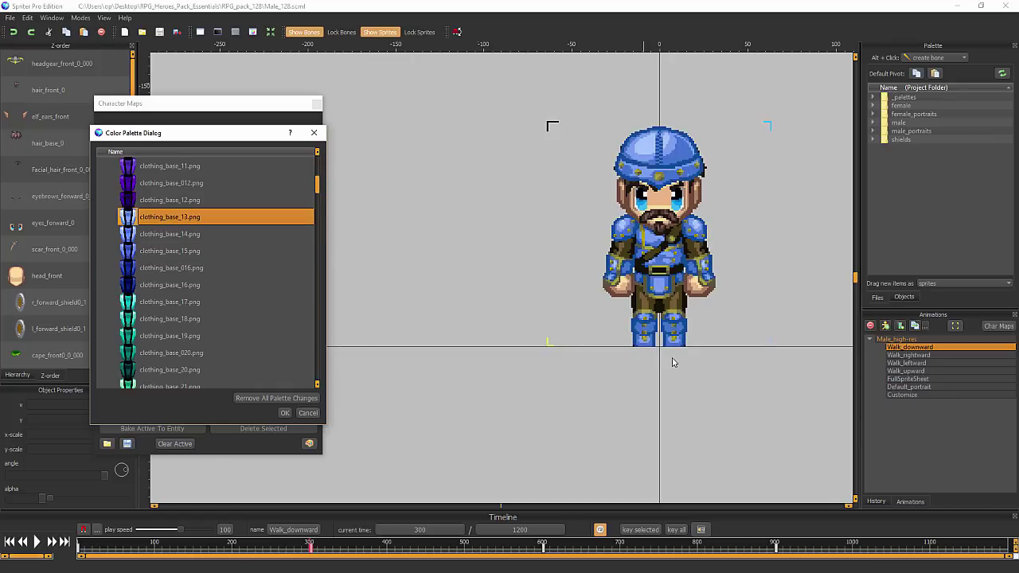
Step: Inspect the head, headgear and leg sprites of the recolored character, leaving nothing selected
left_click(654, 154)
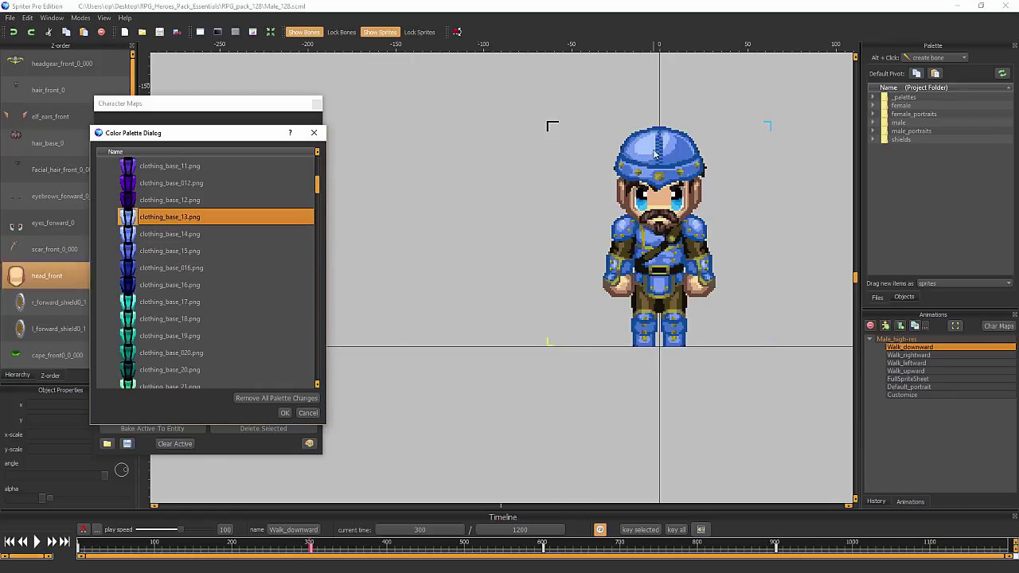
left_click(653, 156)
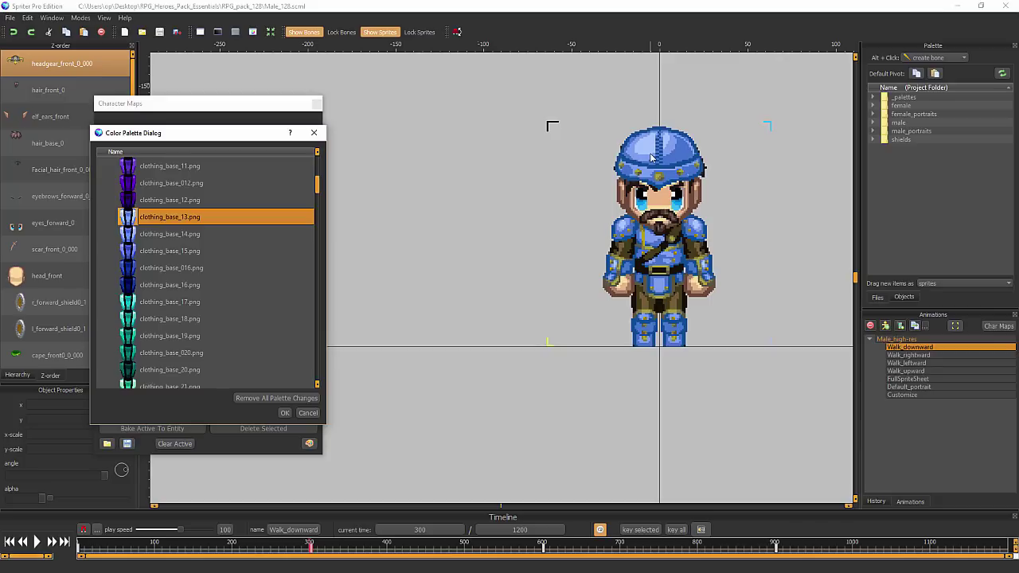
left_click(671, 335)
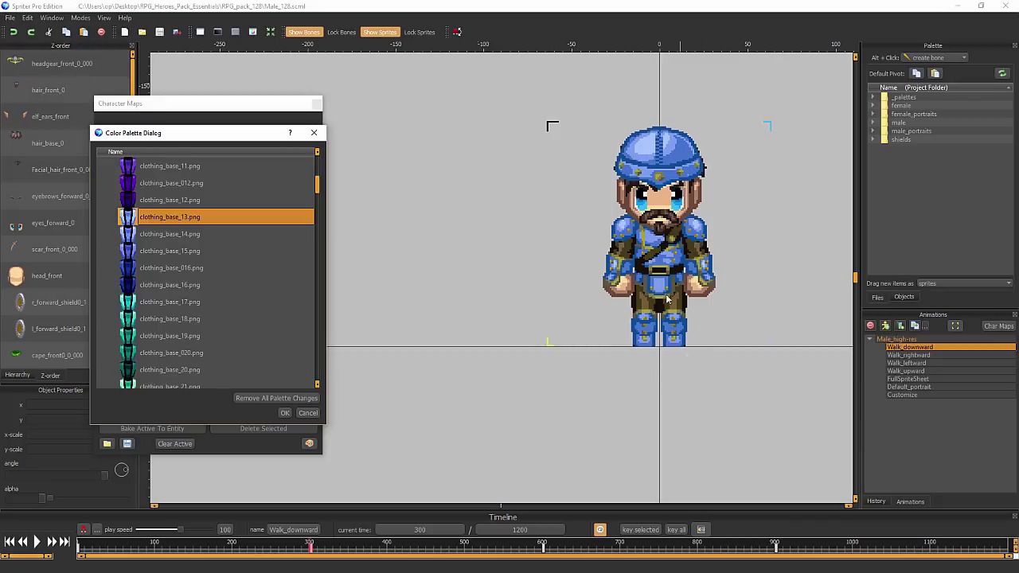
left_click(814, 254)
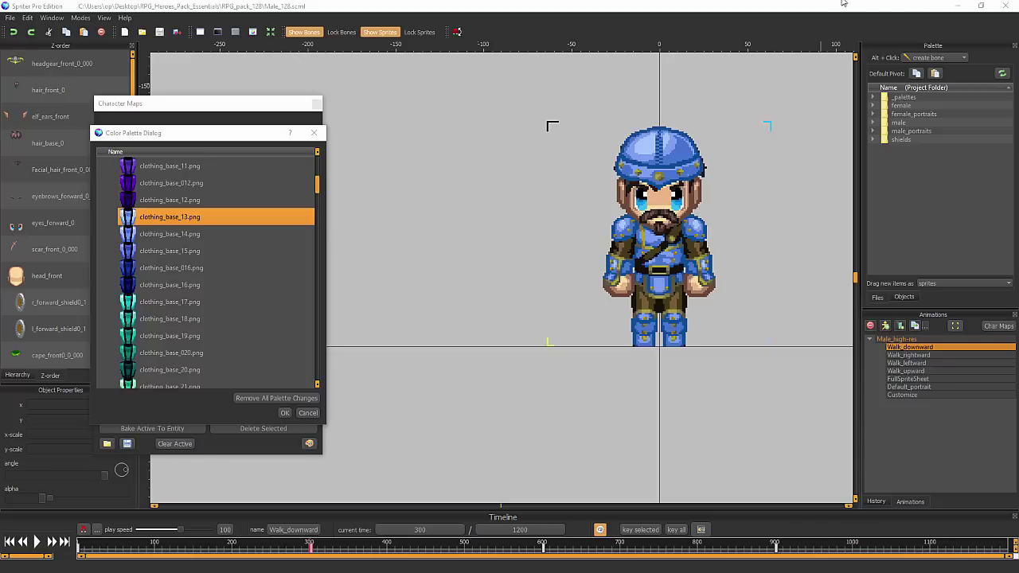
Step: Switch to File Explorer and select leg_front7_1.png in the male/right_leg folder of RPG_pack_128
left_click(956, 5)
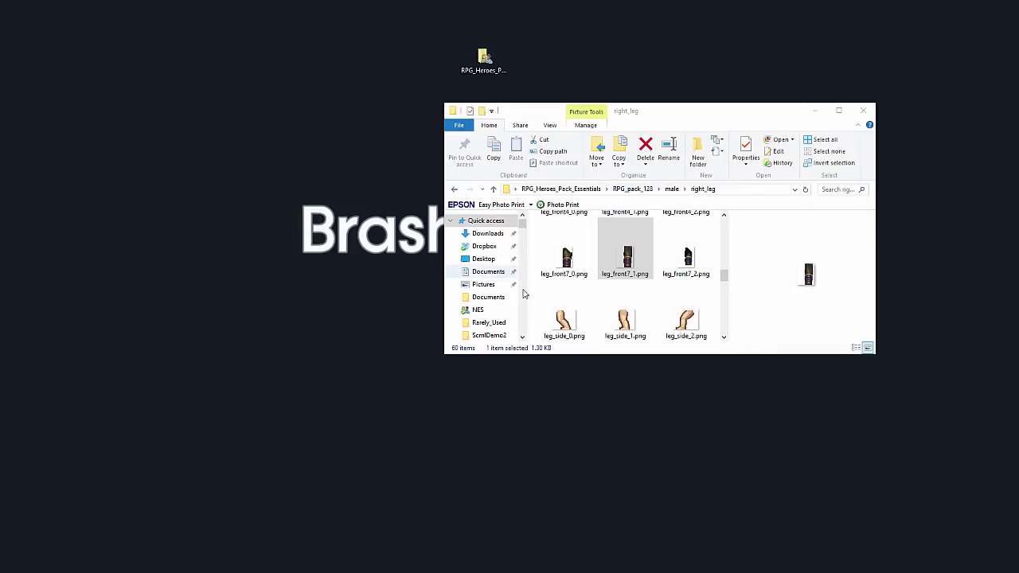
left_click(615, 192)
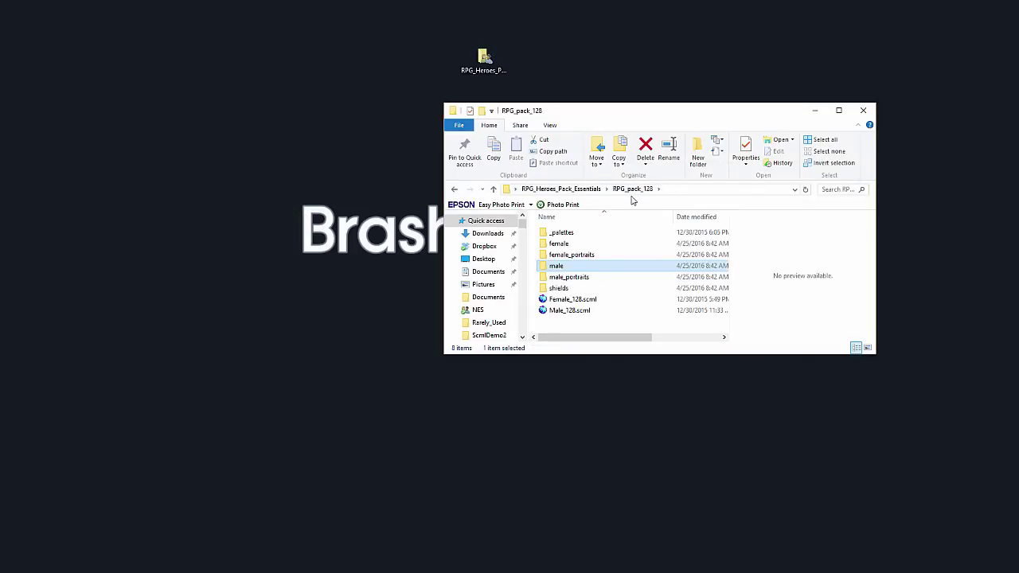
double_click(555, 267)
scroll(603, 284, "down", 5)
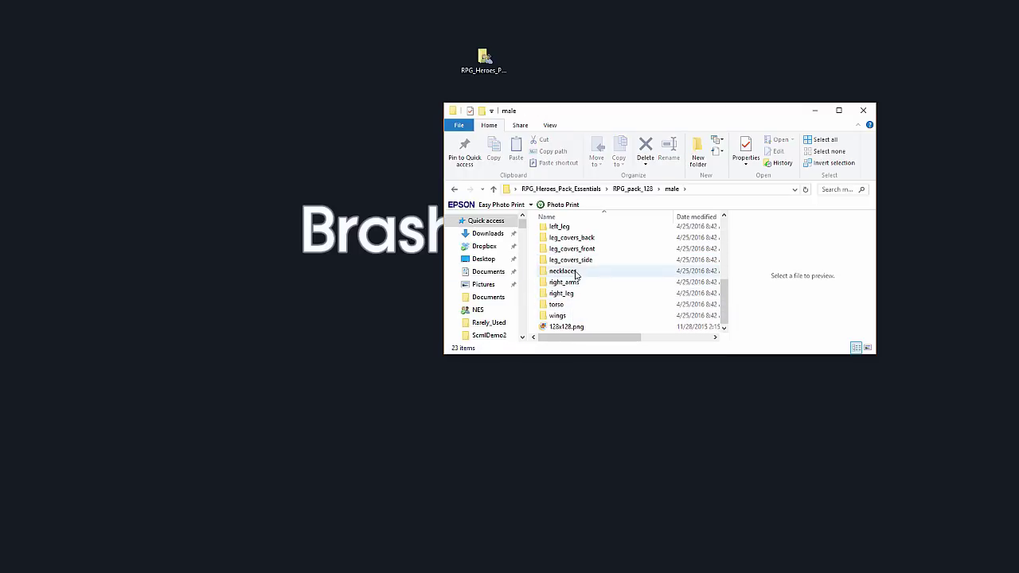
double_click(565, 294)
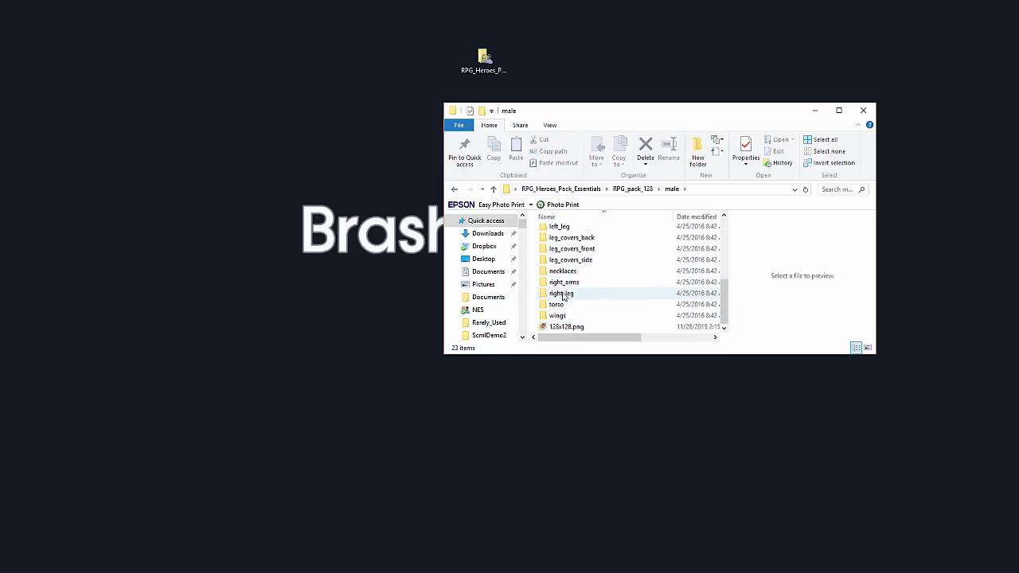
scroll(668, 271, "down", 5)
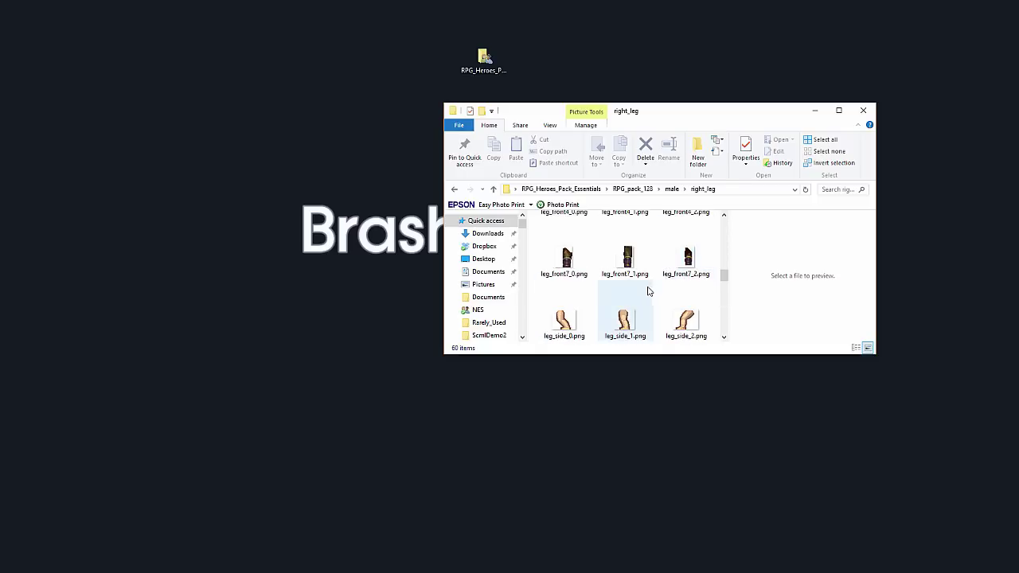
left_click(609, 267)
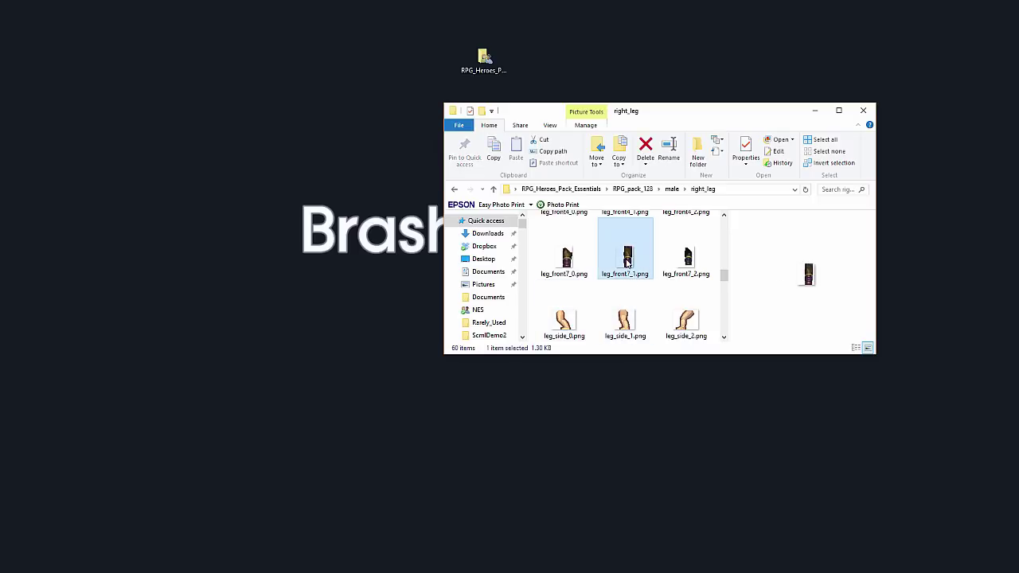
key("Return")
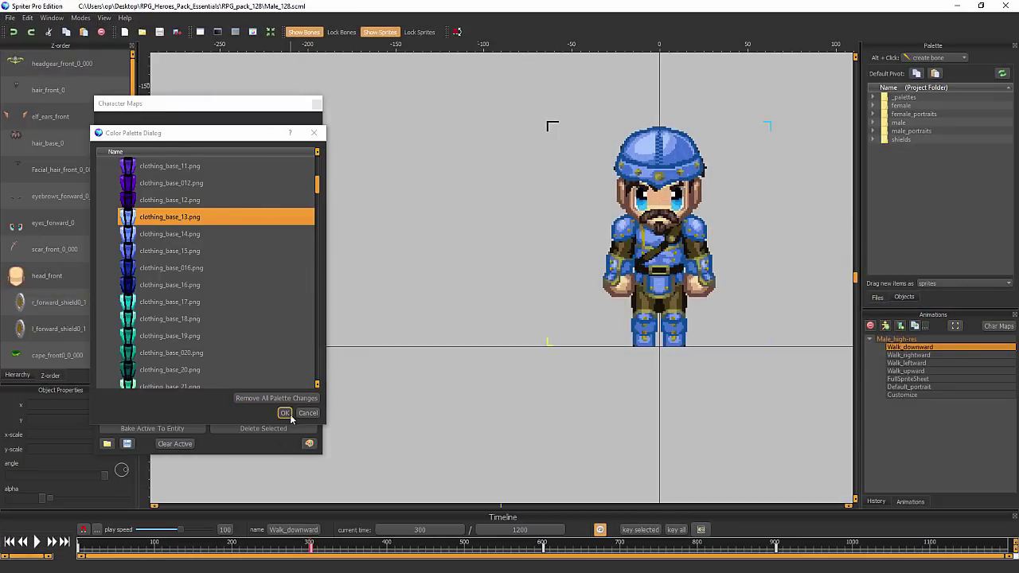
Step: Dismiss the color palette selection and switch back to leg_front7_1.png in File Explorer
left_click(308, 412)
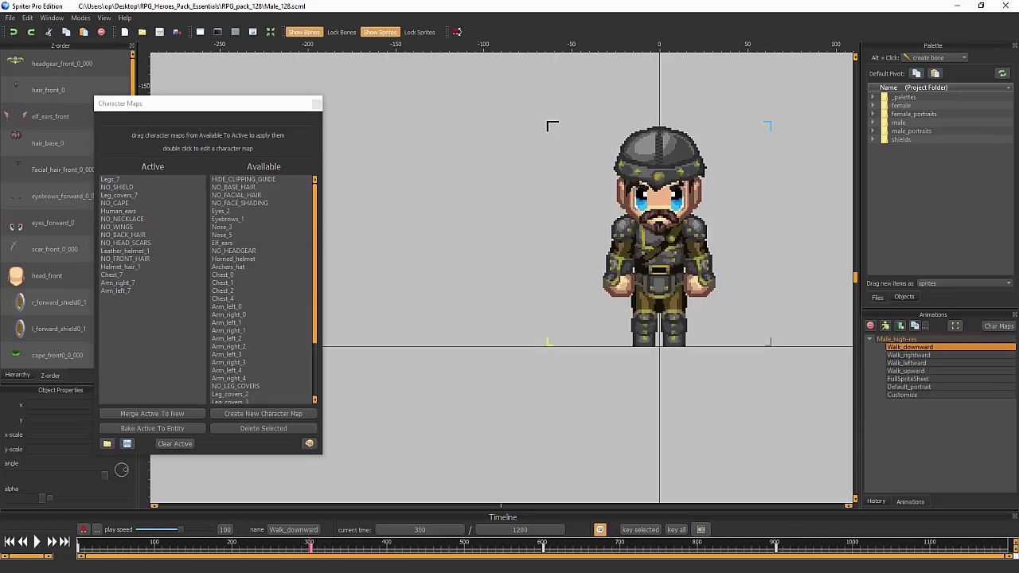
key("alt+Tab")
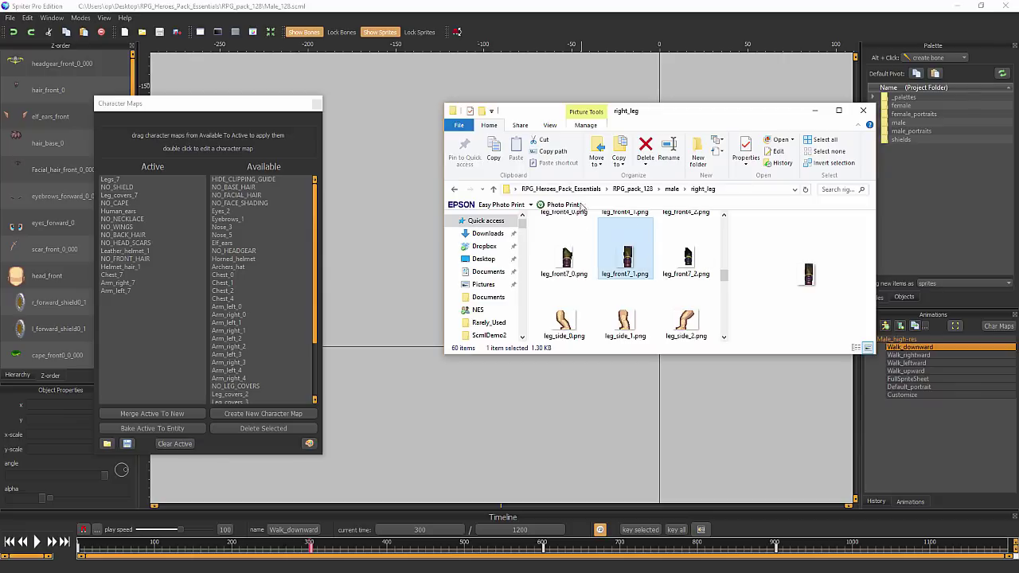
mouse_move(626, 273)
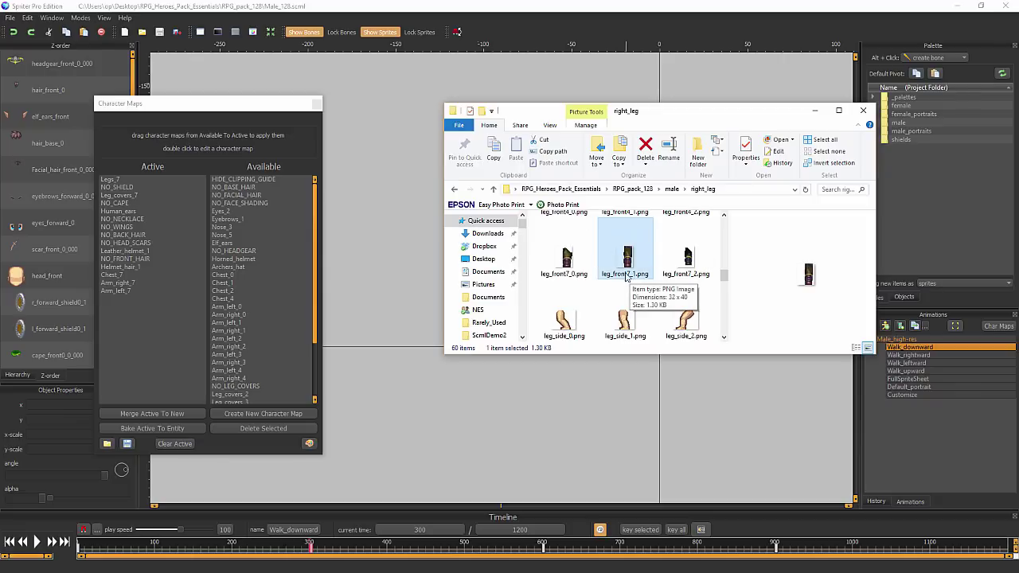
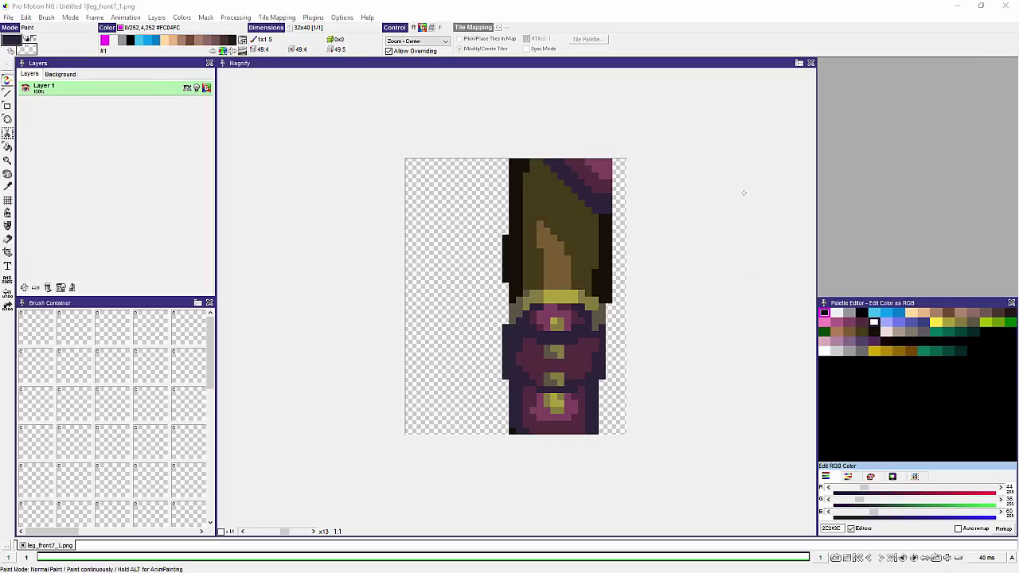
Step: In Pro Motion NG, show the actual-size view of leg_front7_1.png and pick the boot's magenta highlight color from the sprite
right_click(611, 298)
key("v")
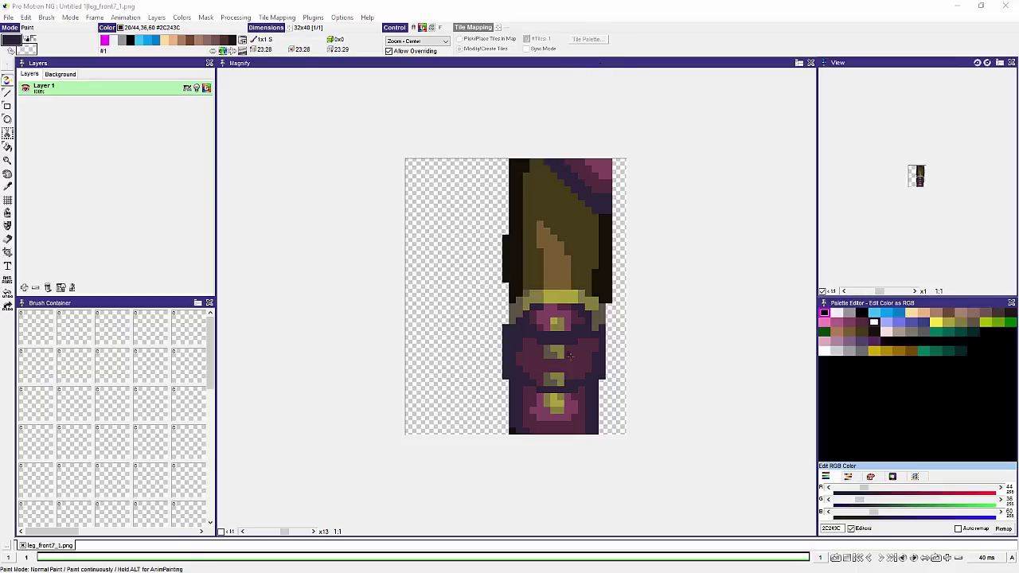
scroll(645, 291, "up", 2)
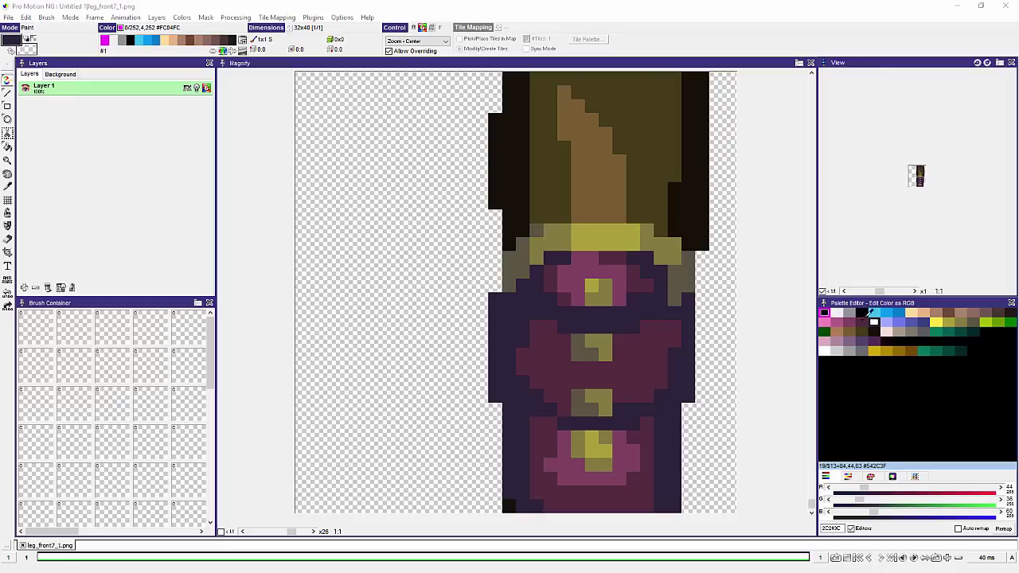
key("comma")
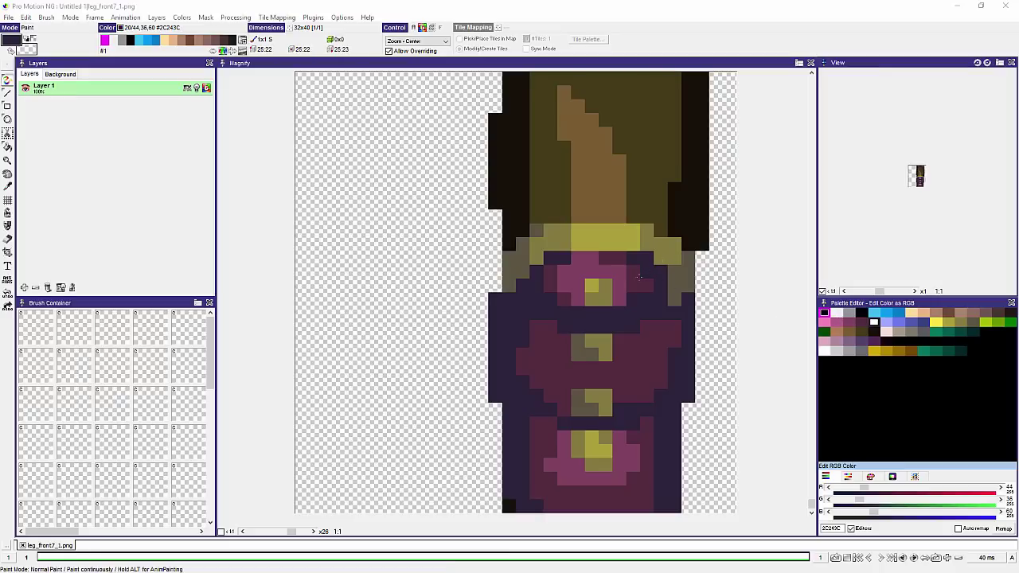
left_click(620, 271)
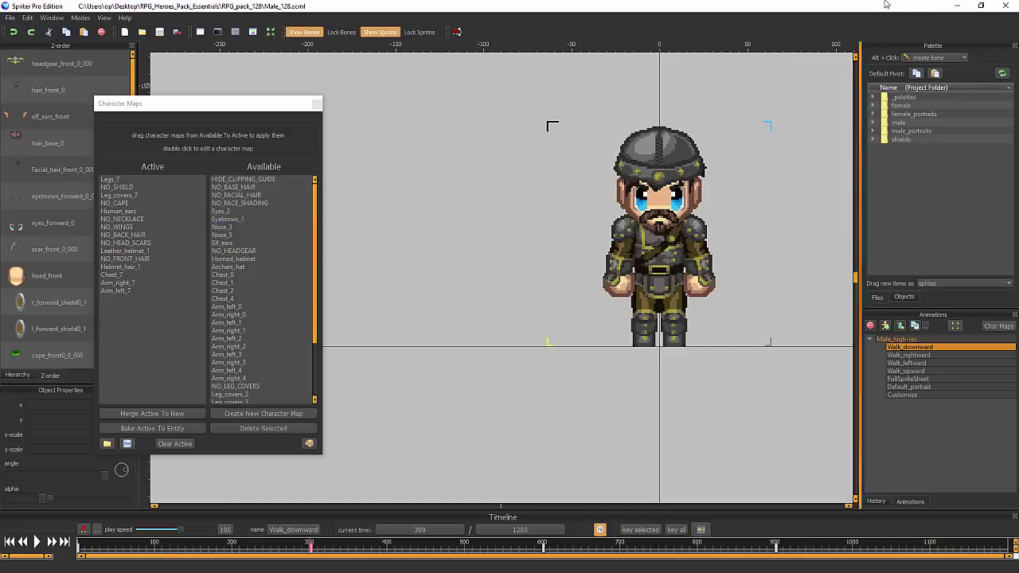
Step: Switch to Pro Motion NG and define two colors in empty palette slots below the existing ones: orange #E57300 and dark brown #532800
left_click(954, 6)
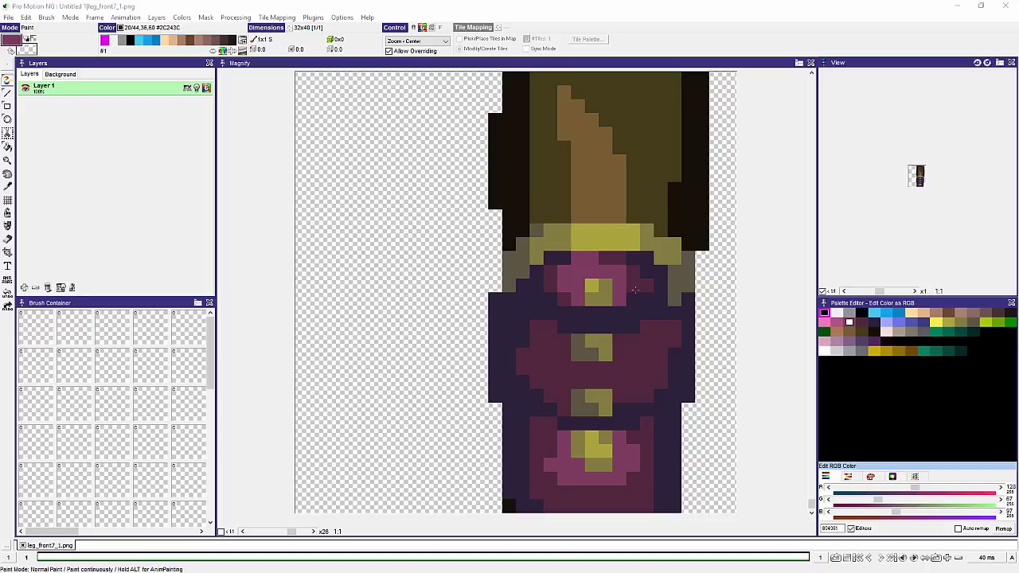
left_click(843, 352)
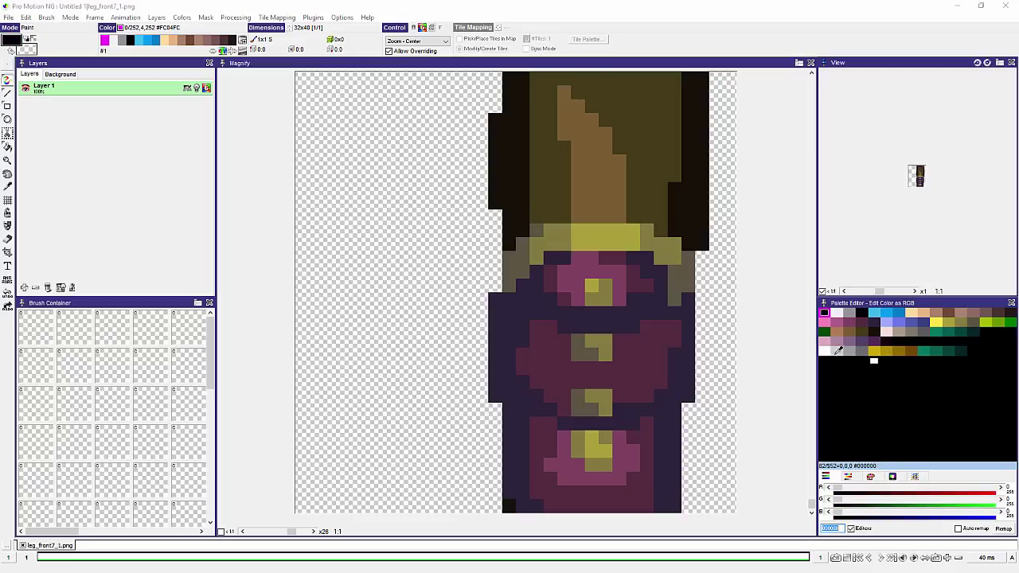
left_click(854, 382)
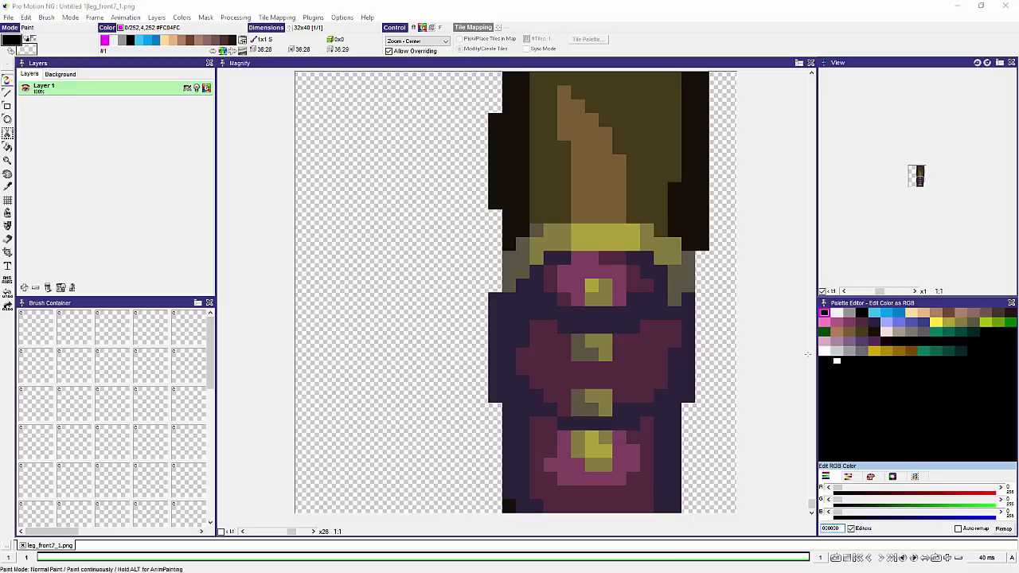
left_click(837, 361)
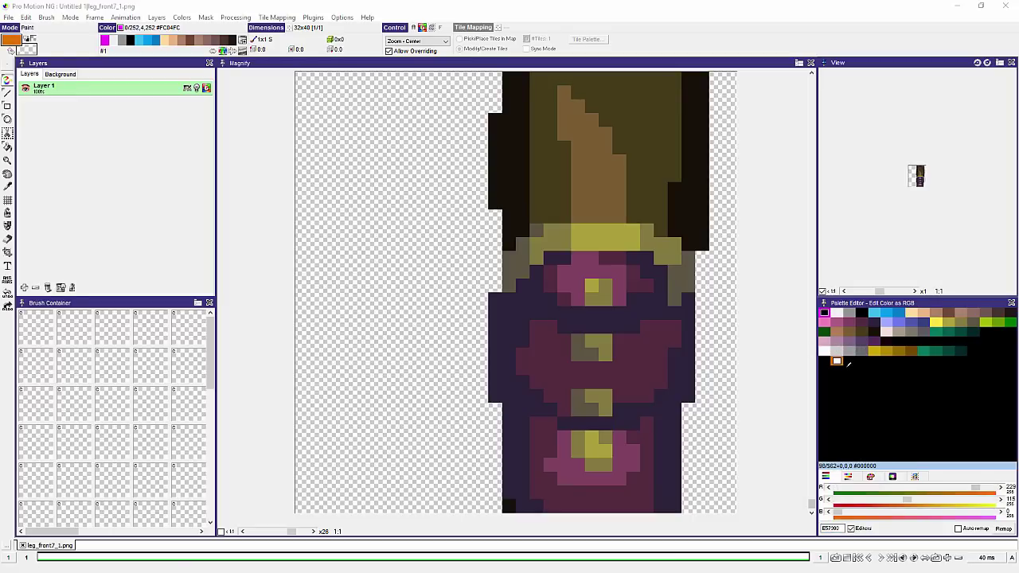
left_click(873, 361)
left_click_drag(843, 487, 866, 500)
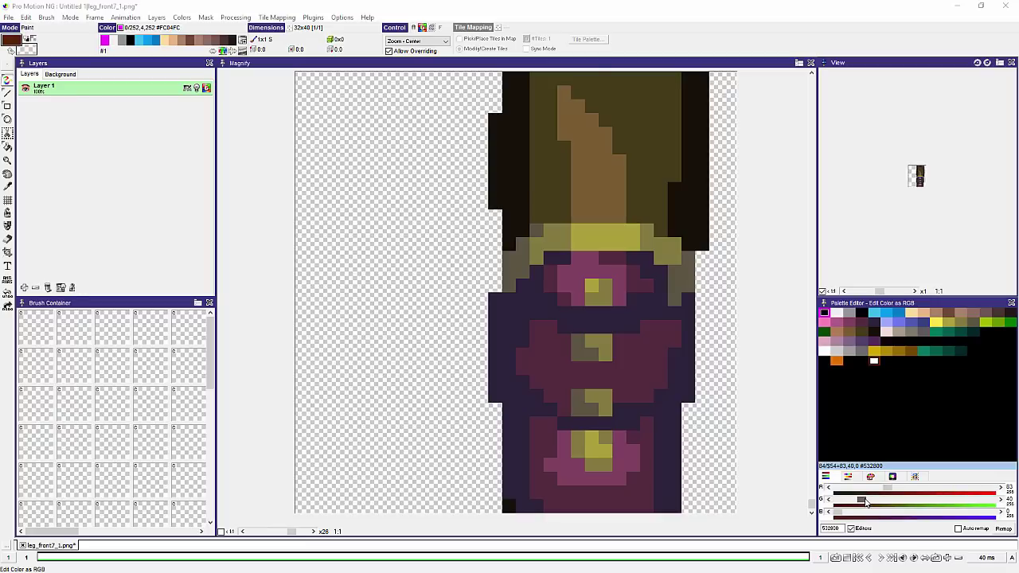
Step: Create a gradient in the palette between the orange and dark brown slots
left_click(893, 476)
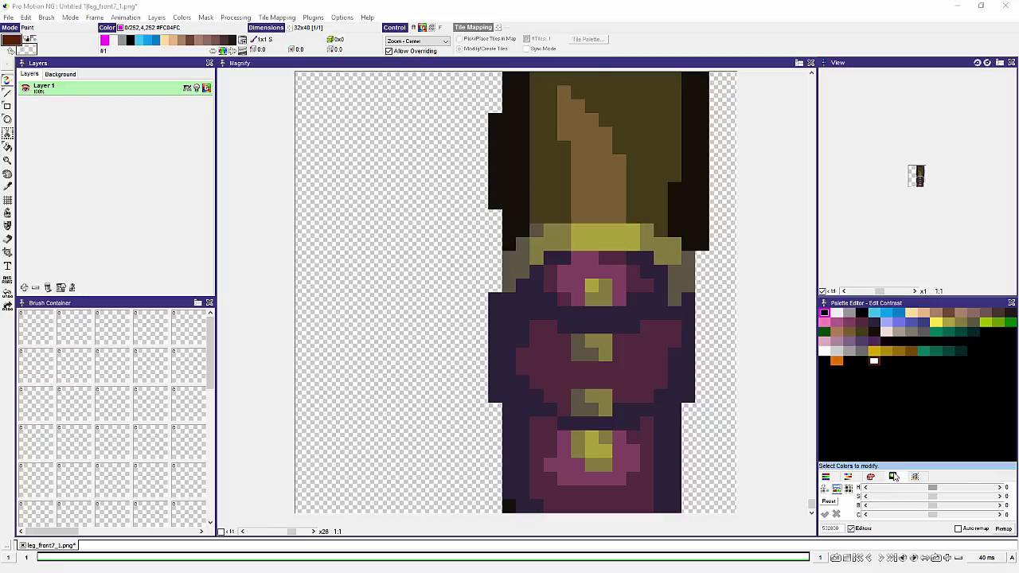
left_click(871, 477)
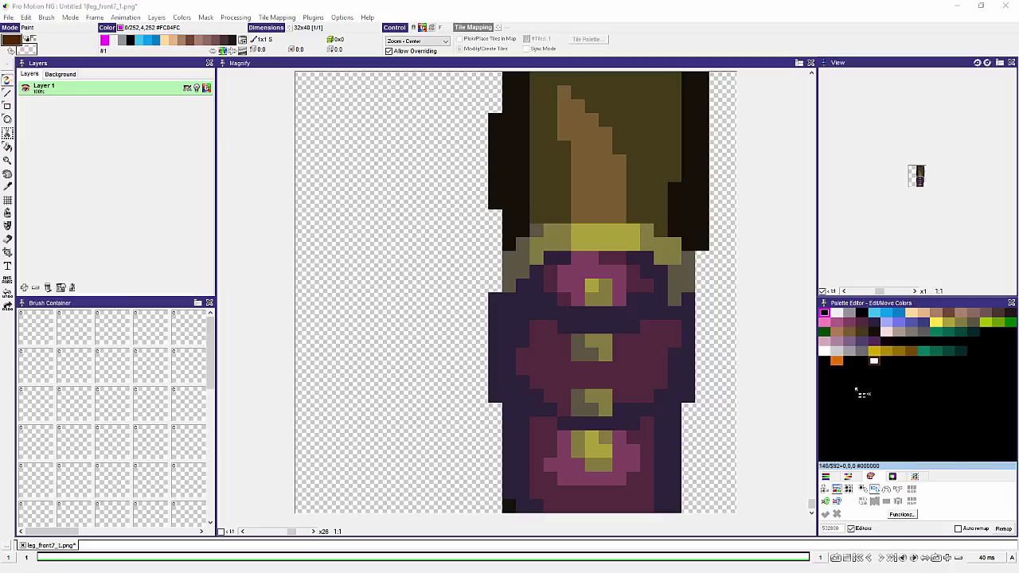
left_click_drag(838, 364, 876, 364)
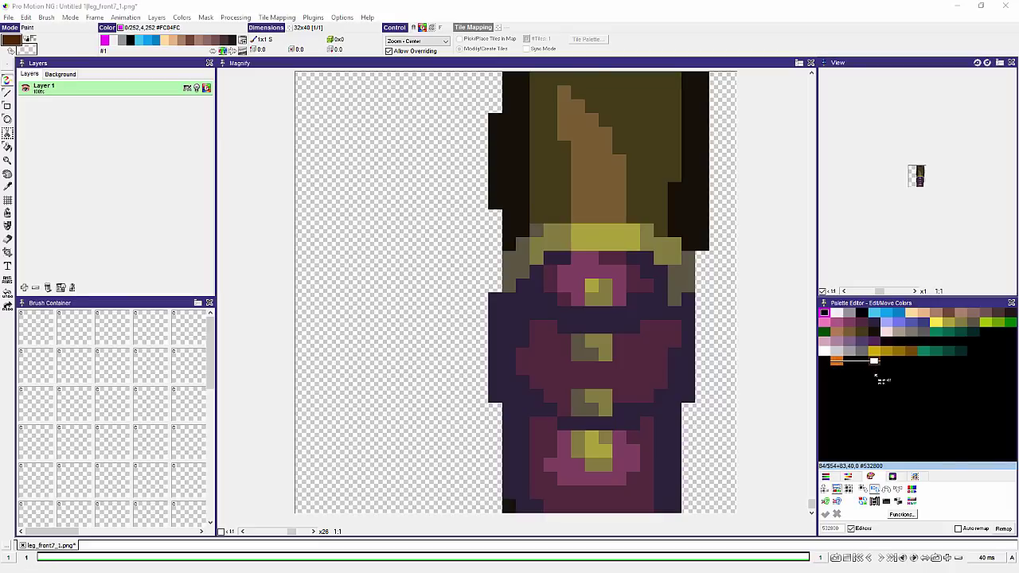
left_click(912, 489)
Step: Fill the boot's darkest purple shadow areas with dark brown #532800
left_click(851, 329)
key("f")
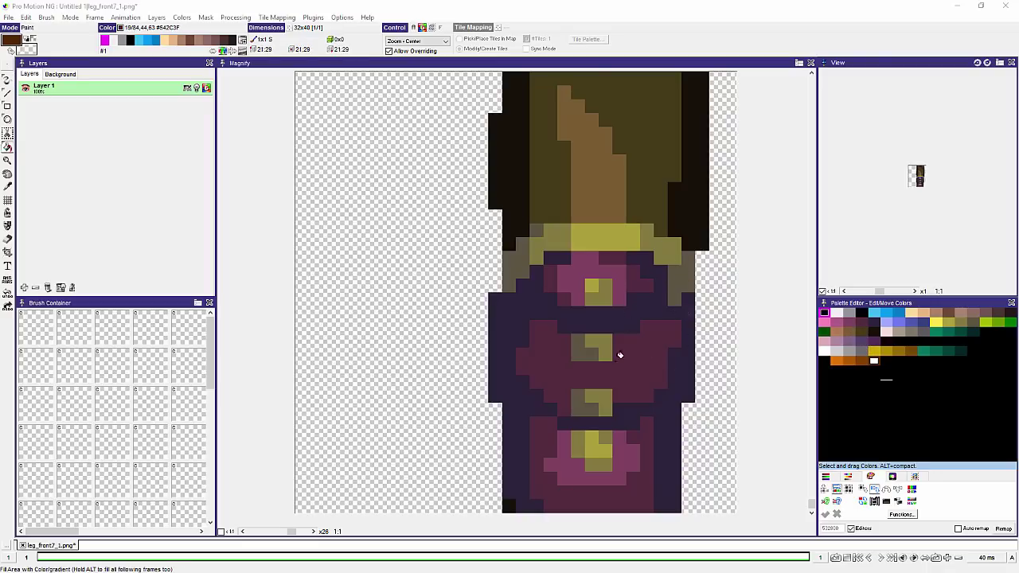
scroll(608, 356, "up", 1)
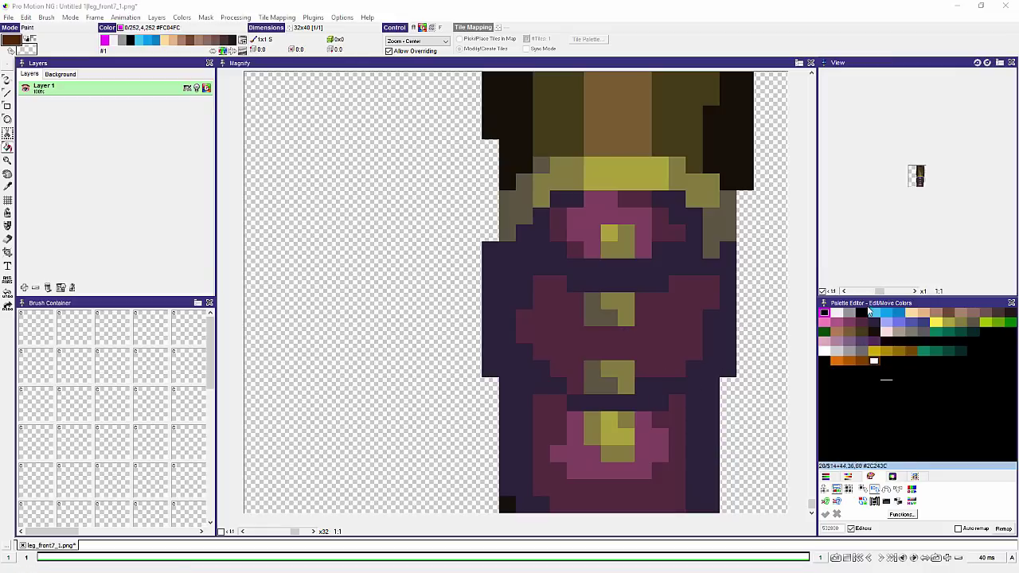
key("comma")
left_click(672, 228)
key("comma")
left_click(697, 219)
left_click(876, 361)
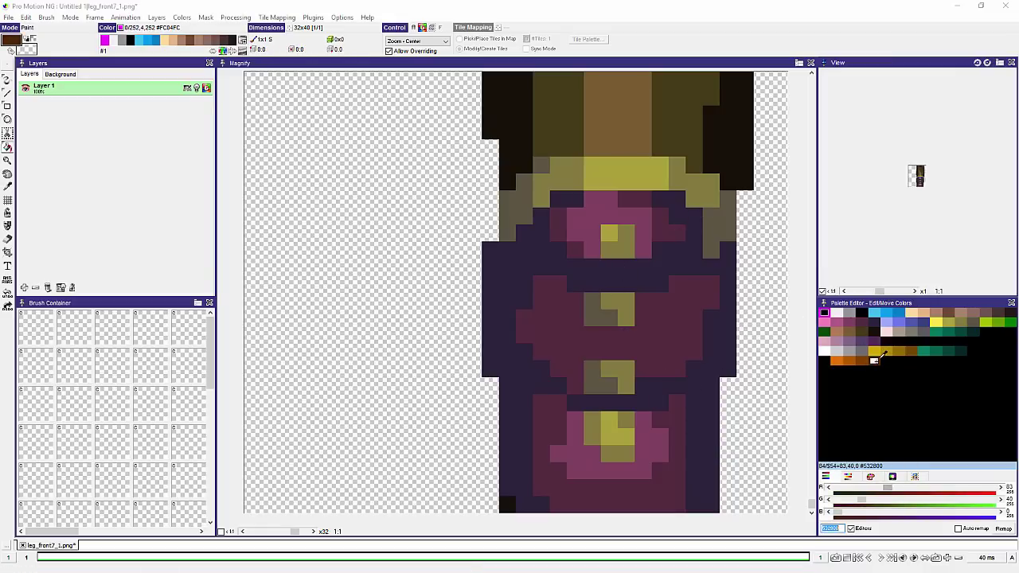
left_click(703, 260)
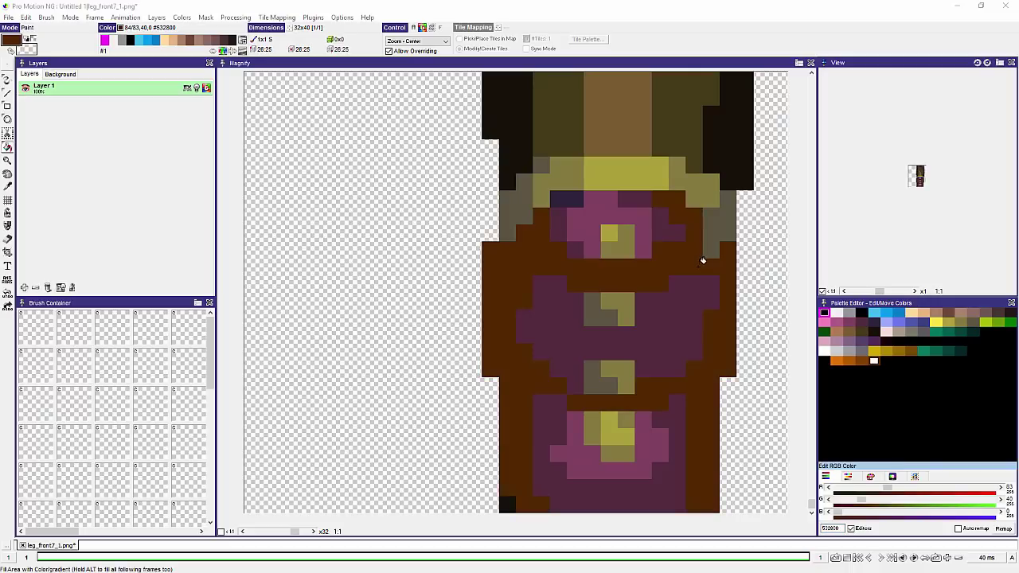
Step: Fill the boot's mid-tone purple areas, including the small patches around the upper stud, with brown #844100
left_click(861, 361)
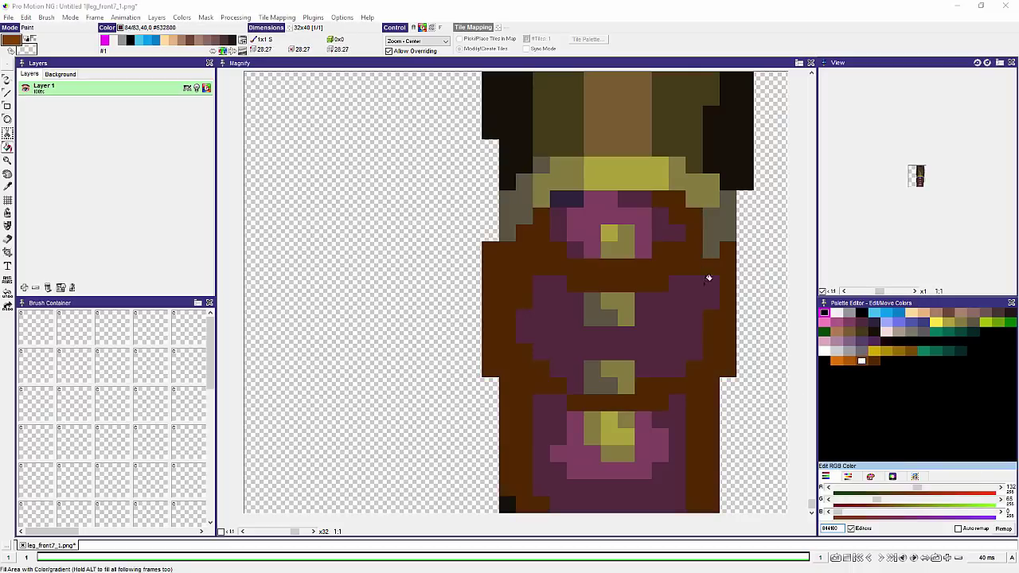
left_click(704, 307)
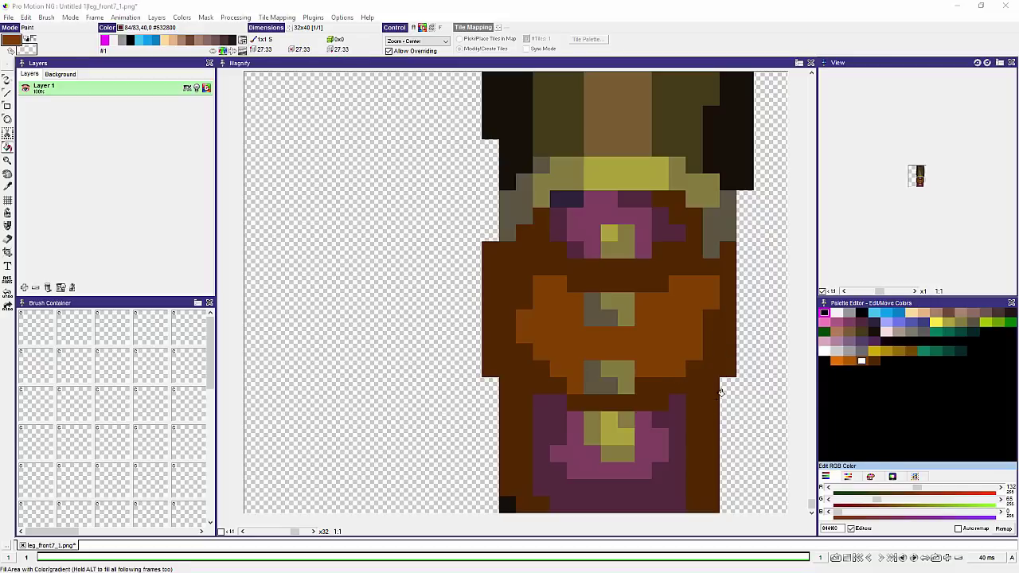
left_click(683, 407)
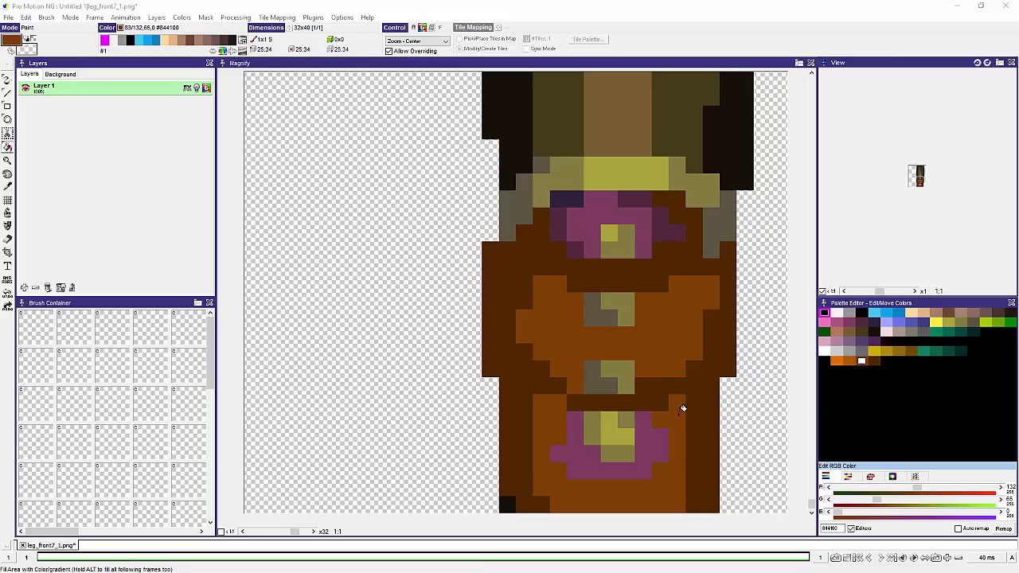
left_click(671, 228)
left_click(635, 196)
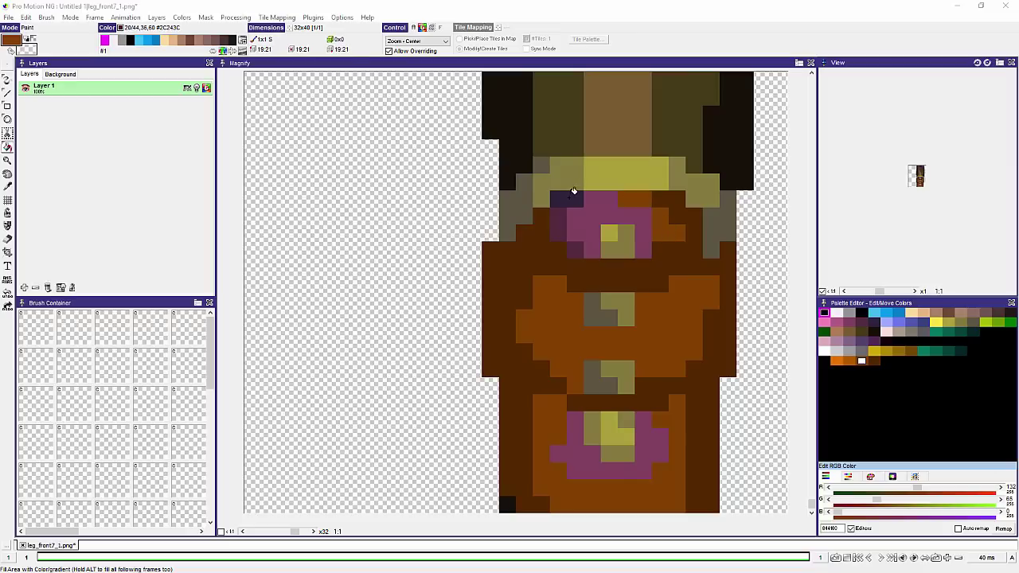
left_click(575, 196)
left_click(560, 227)
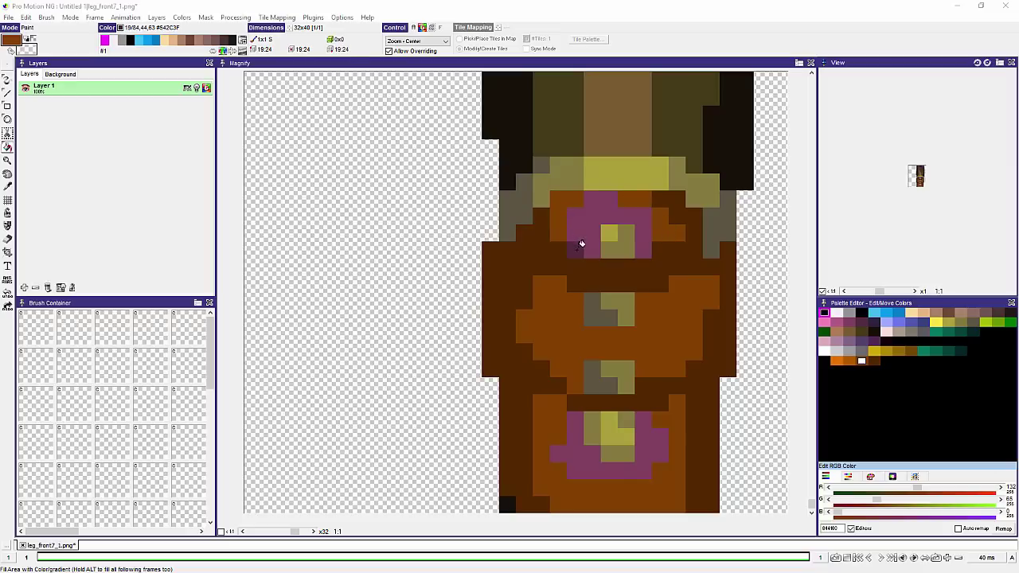
left_click(580, 246)
Step: Fill both magenta highlights on the boot with orange-brown #B45A00 and save leg_front7_1.png
scroll(582, 246, "down", 3)
left_click(850, 361)
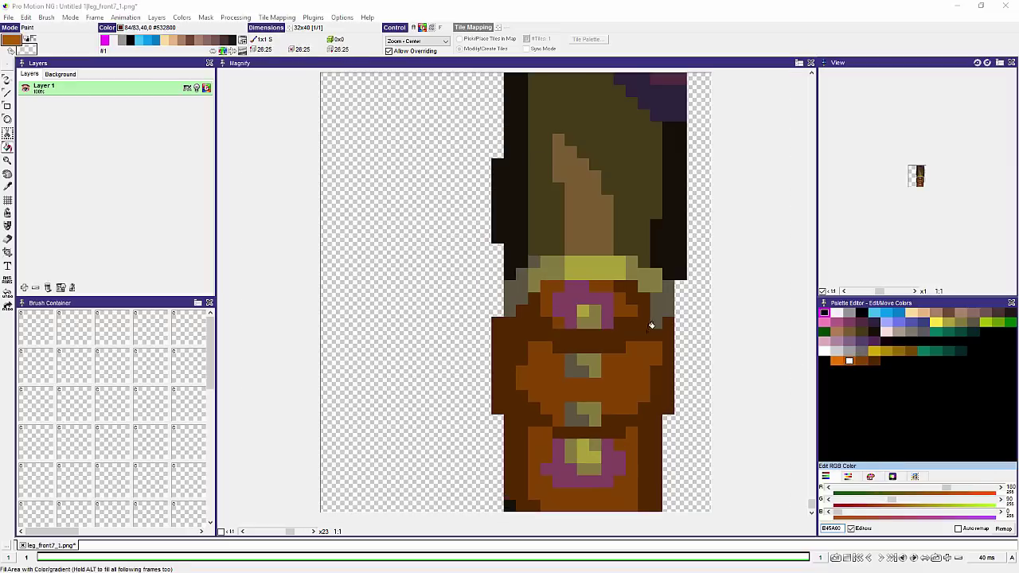
left_click(596, 292)
left_click(620, 454)
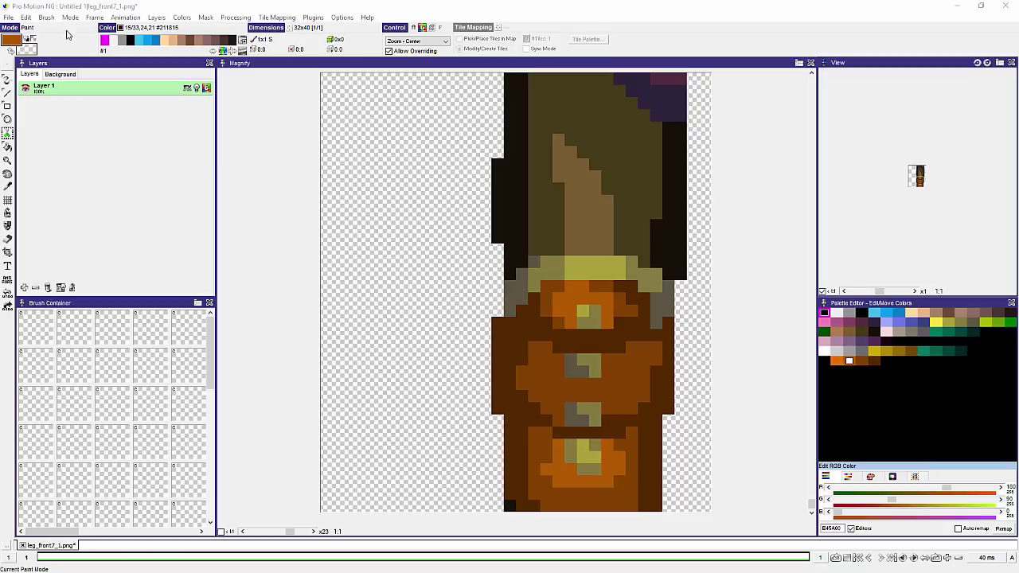
left_click(8, 17)
left_click(68, 132)
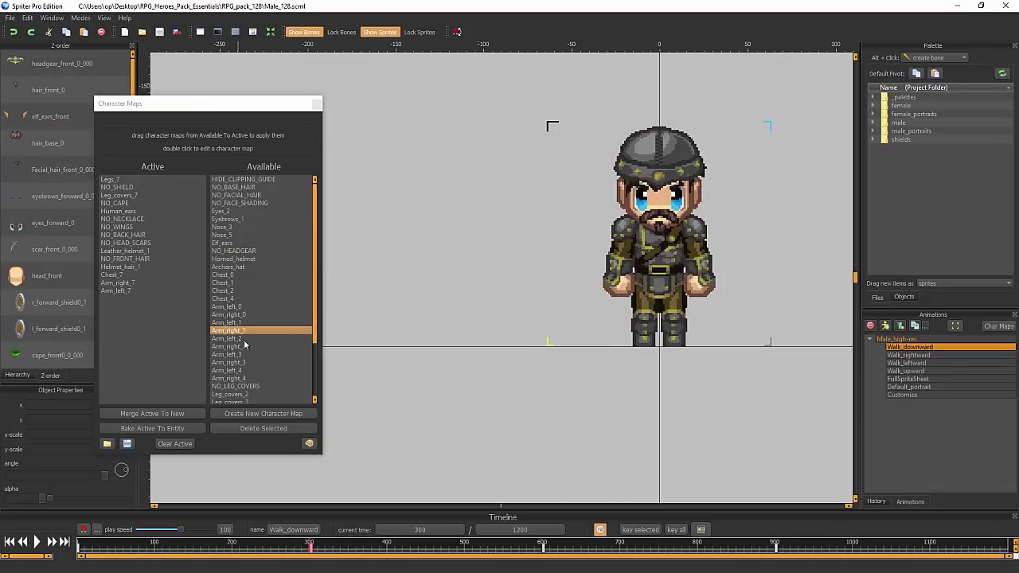
Step: Switch to Spriter Pro and refresh the project's images to view the recolored boot on the character
left_click(1002, 72)
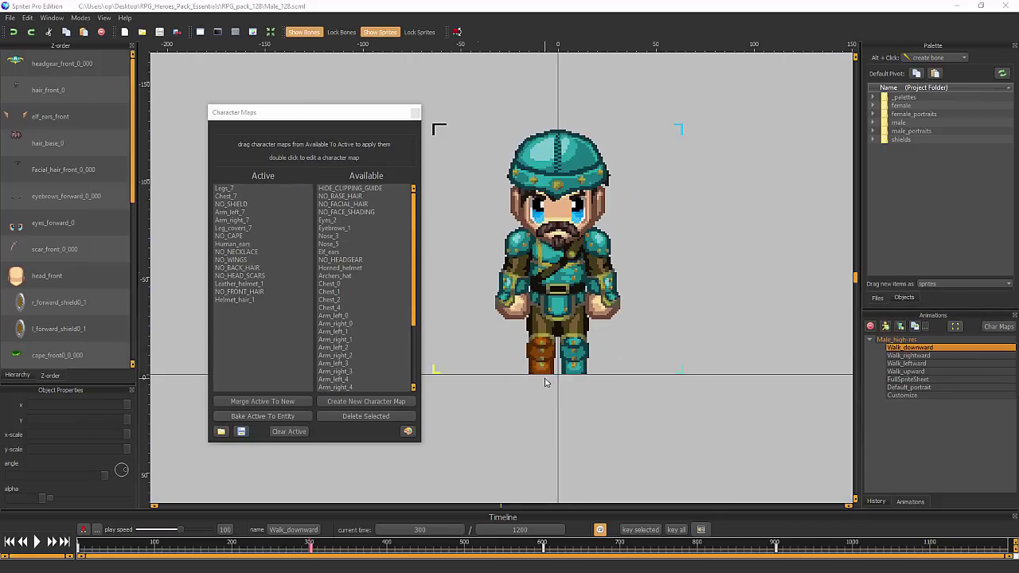
scroll(546, 382, "up", 2)
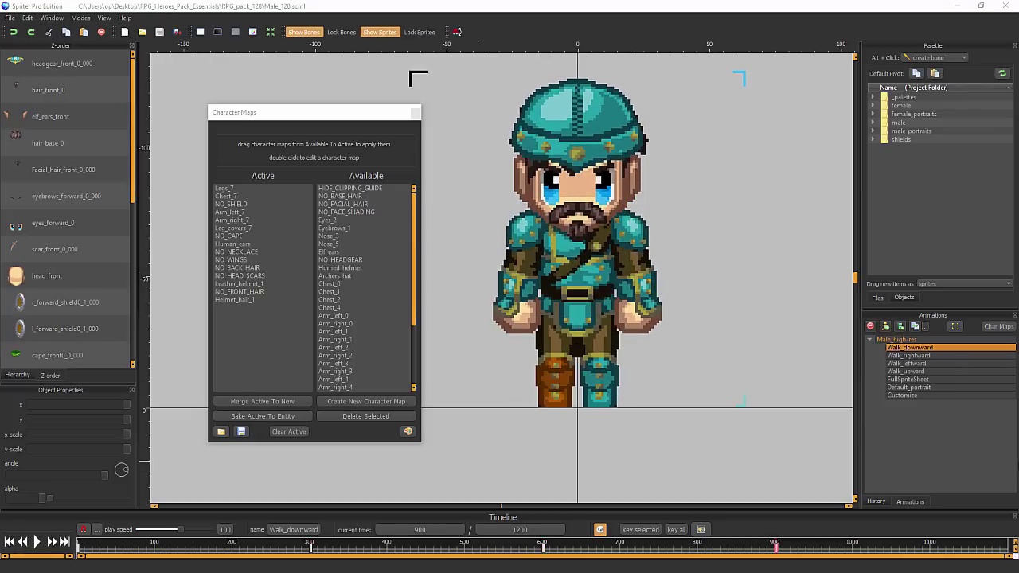
Step: Select leg_front7_0.png and leg_front7_2.png in the right_leg folder in File Explorer and open them in Pro Motion NG
key("alt+Tab")
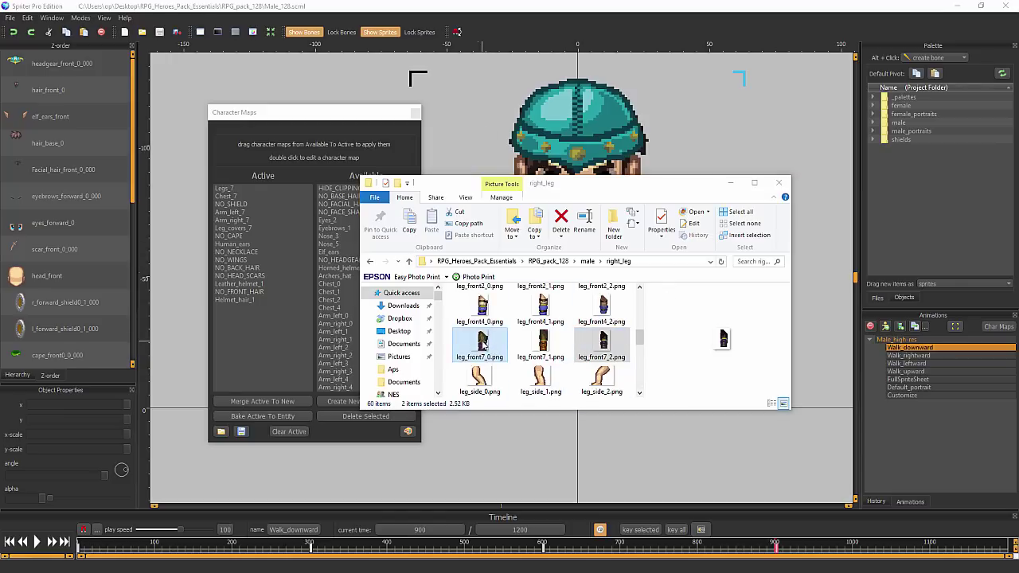
scroll(541, 342, "down", 1)
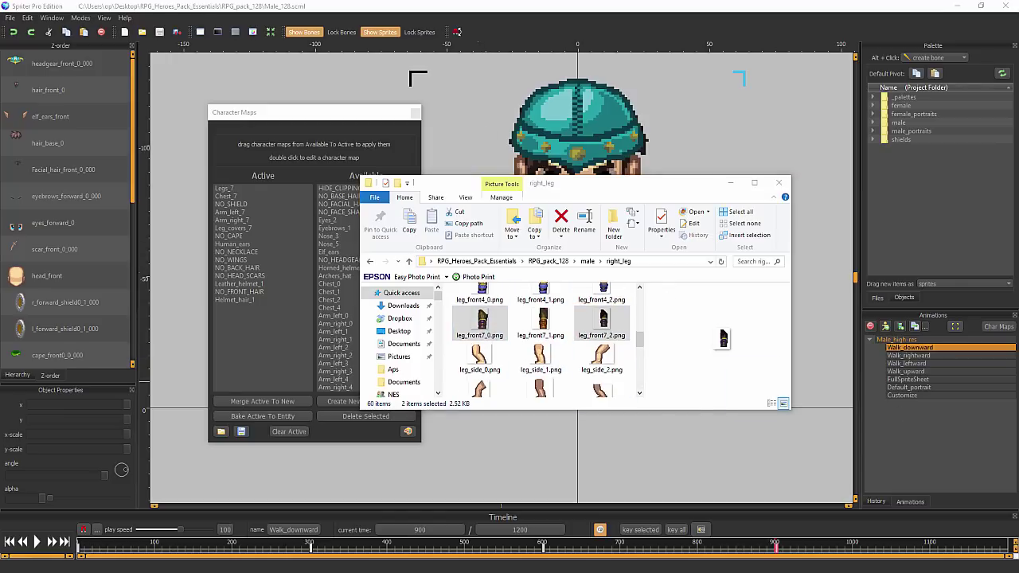
key("alt+Tab")
mouse_move(722, 338)
left_mouse_down()
mouse_move(685, 107)
mouse_move(723, 338)
left_mouse_up()
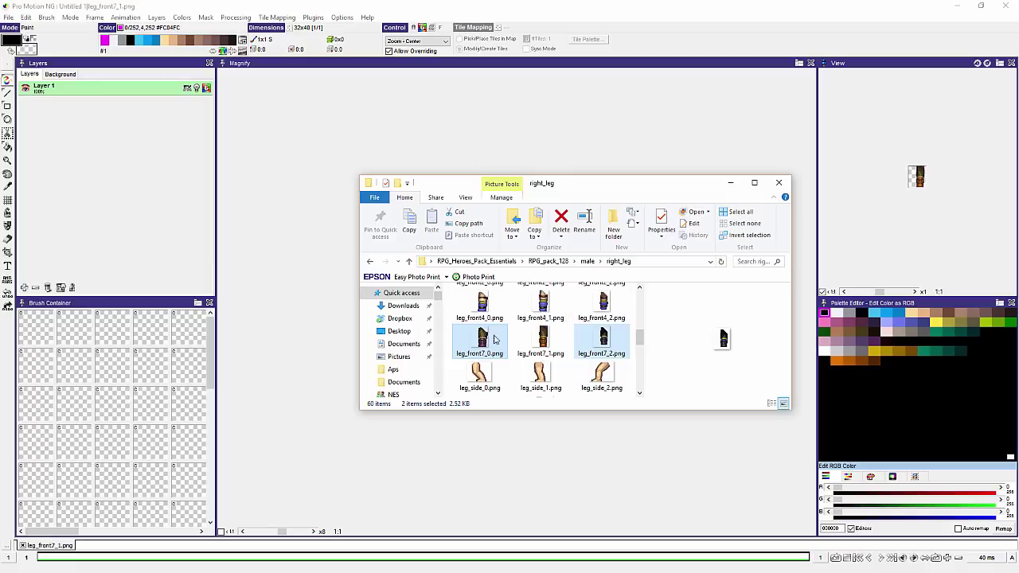
left_click_drag(719, 337, 406, 128)
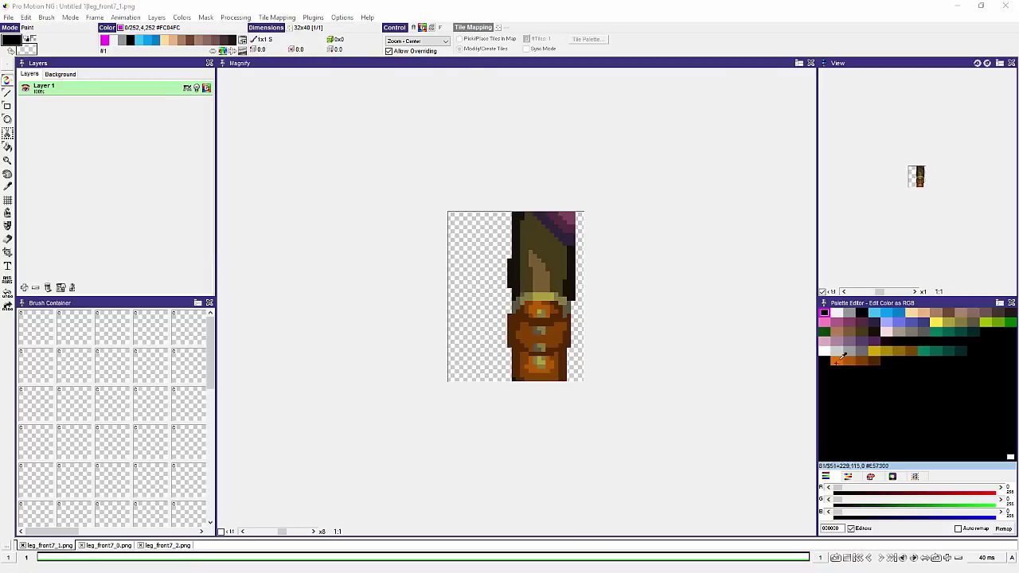
Step: Grab a 17x16 brush from the brown boot in leg_front7_1.png and get the palette from it in leg_front7_0.png
left_click_drag(525, 314, 601, 372)
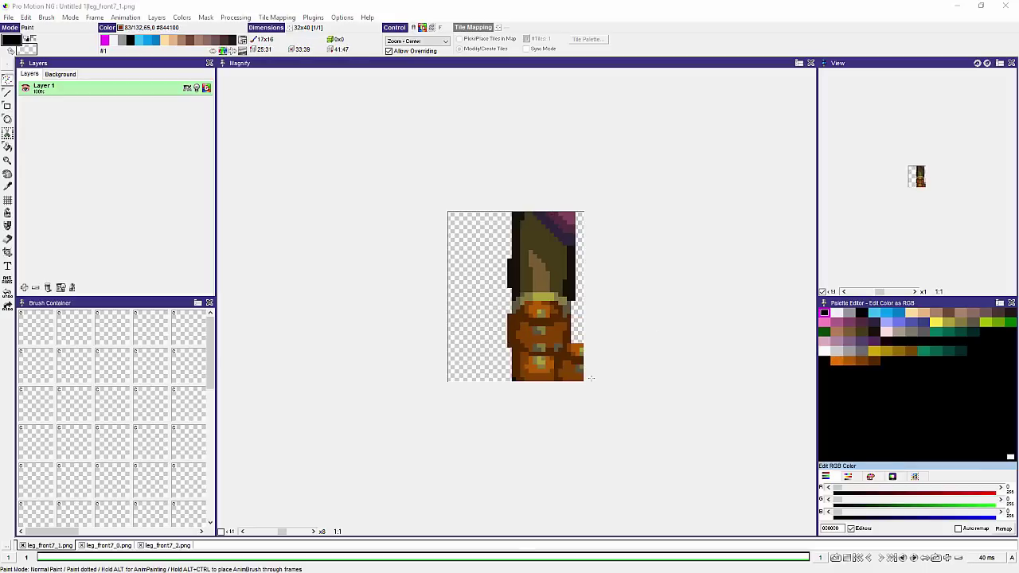
key("ctrl+Tab")
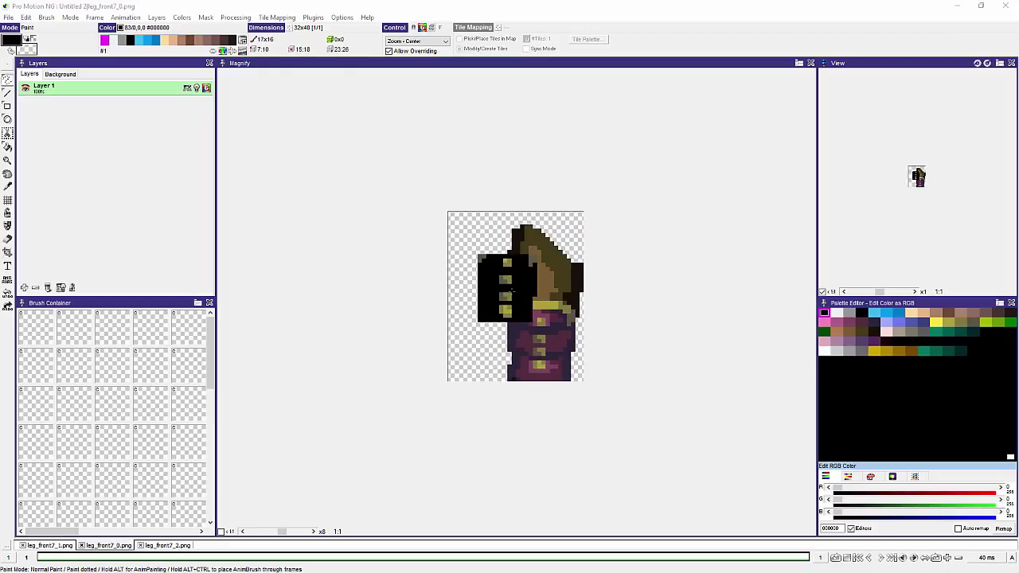
key("ctrl+Tab")
key("ctrl+Tab")
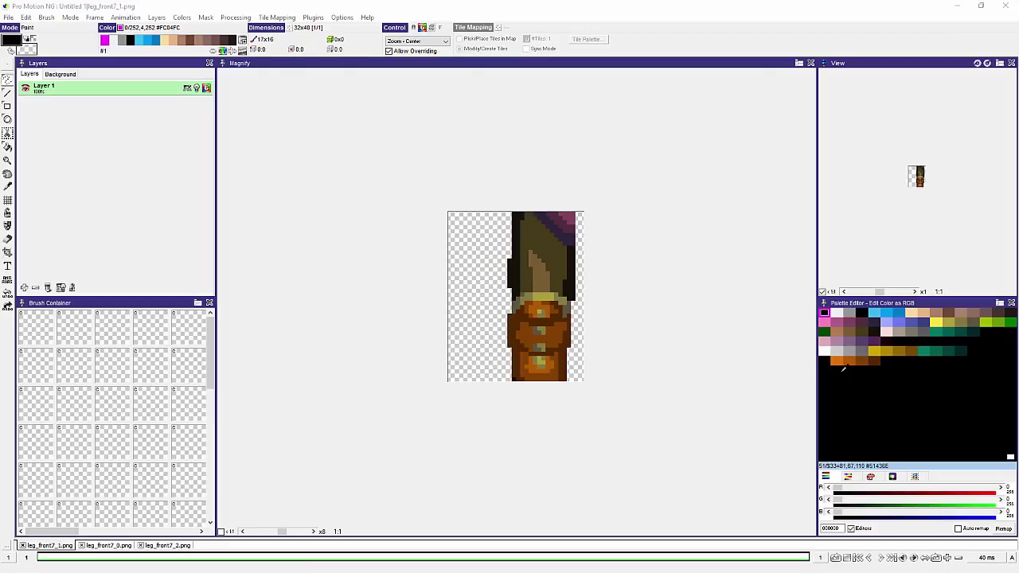
key("ctrl+Tab")
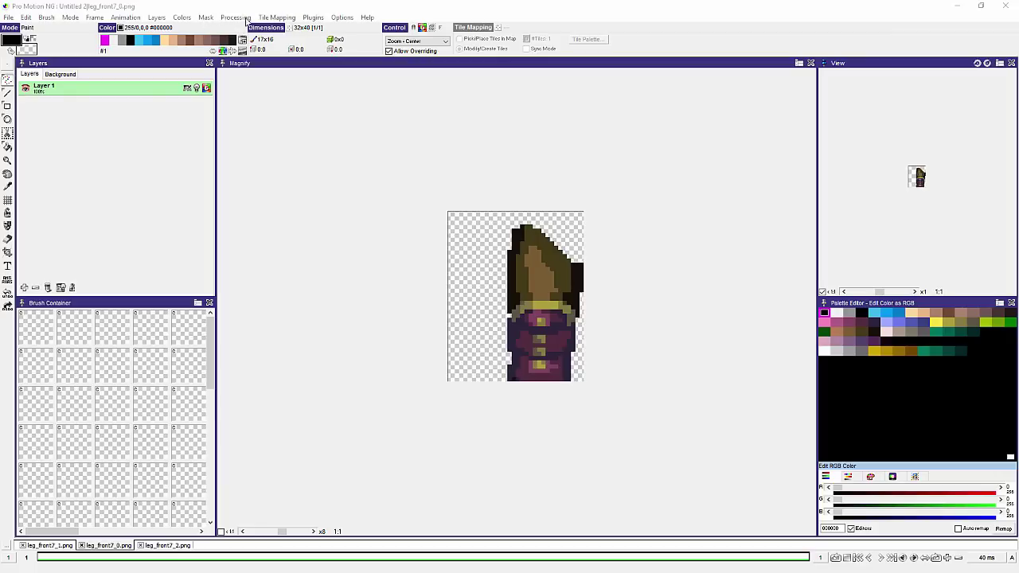
left_click(183, 18)
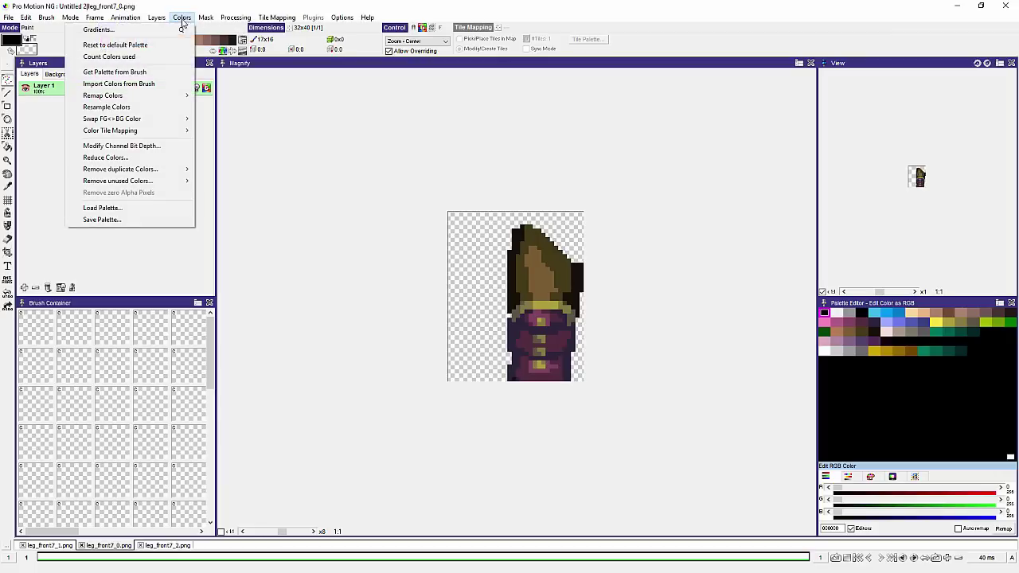
left_click(149, 73)
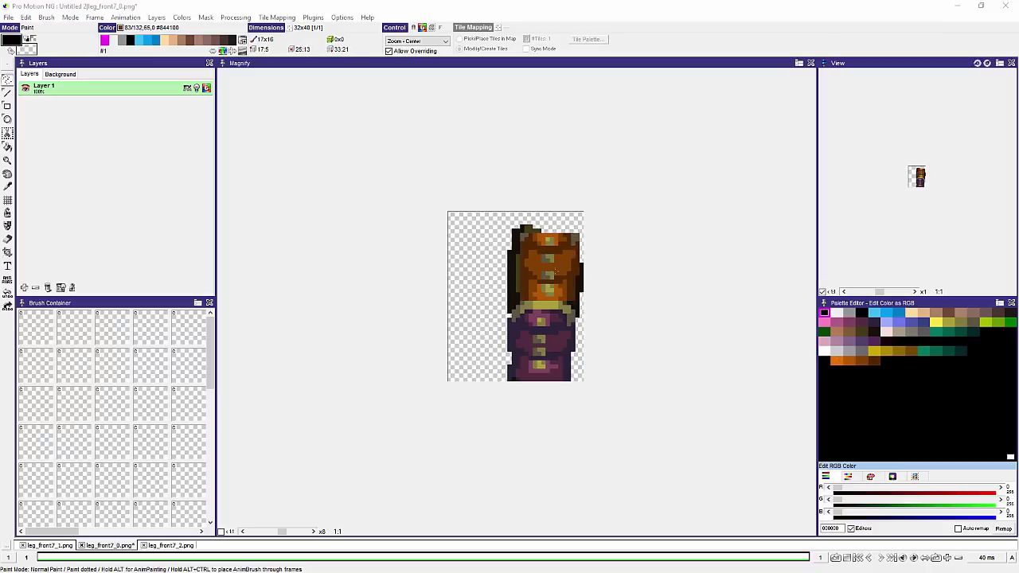
Step: Fill the purple boot in leg_front7_0.png with the matching dark brown, brown and orange-brown shades and save the file
key("period")
scroll(555, 306, "up", 6)
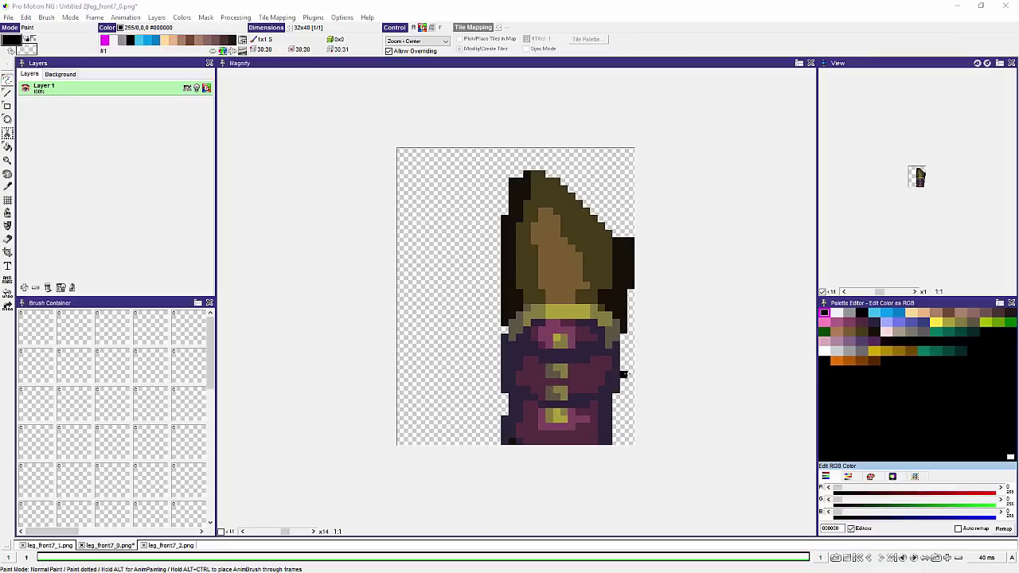
scroll(627, 373, "up", 2)
left_click(874, 360)
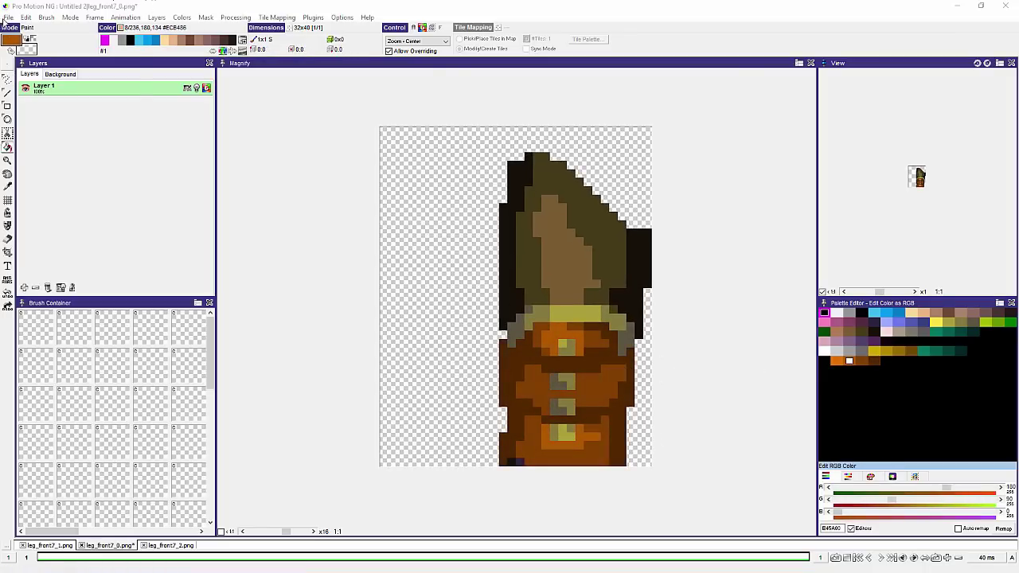
left_click(8, 17)
left_click(48, 130)
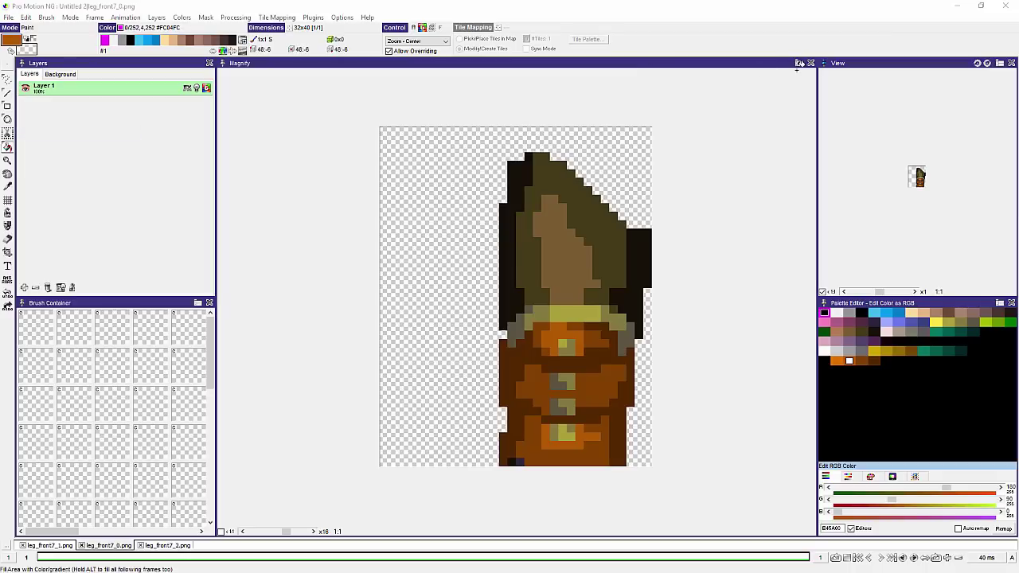
Step: Close leg_front7_0.png, get the brown palette in leg_front7_2.png, fill its purple boot with the matching brown shades and save the file
left_click(811, 63)
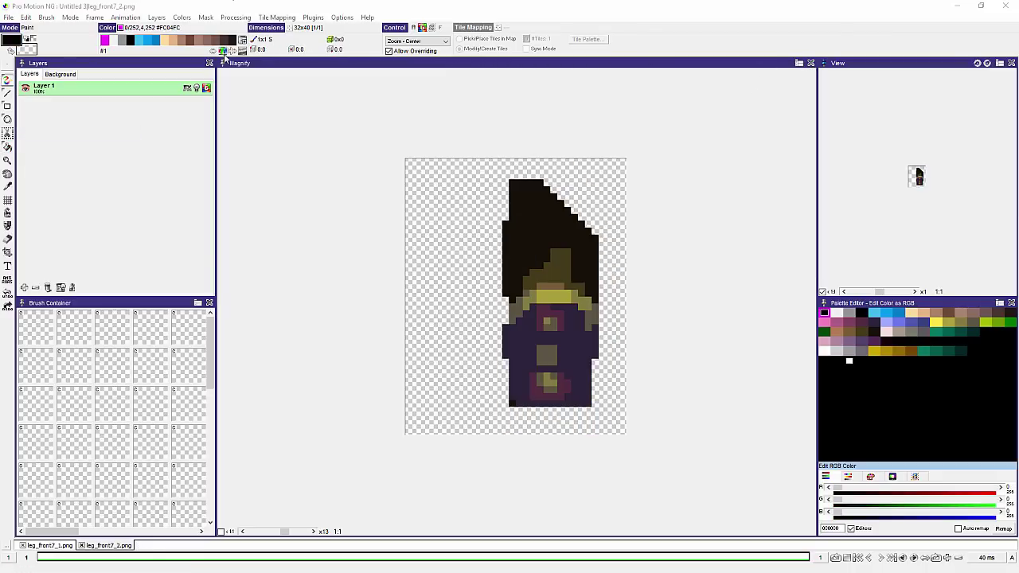
left_click(181, 16)
left_click(120, 72)
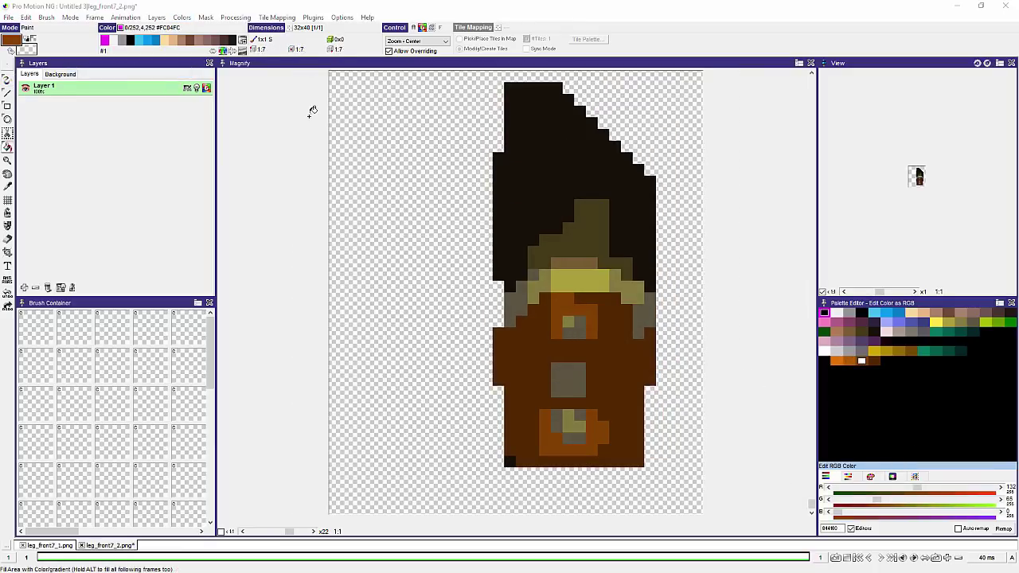
left_click(8, 17)
left_click(33, 130)
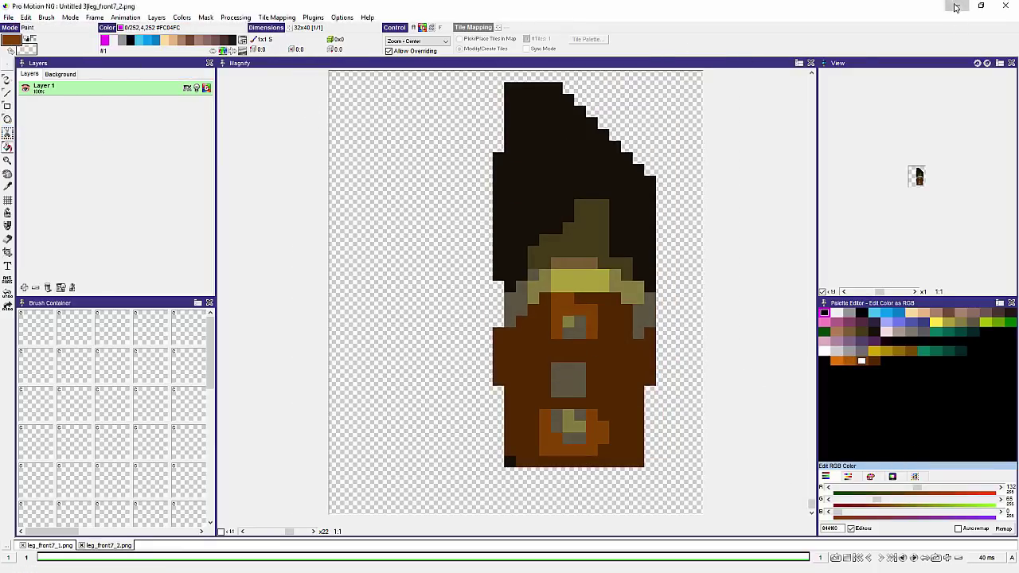
Step: Switch to Spriter Pro and go through the Walk_downward keyframes to check the recolored boot in each pose
left_click(956, 7)
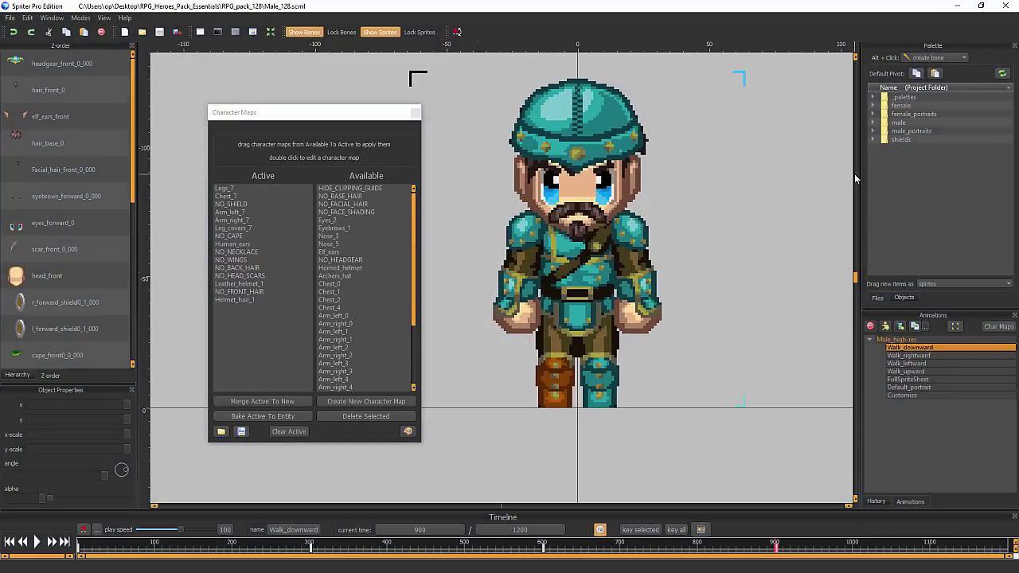
key("Right")
key("Right")
key("Right")
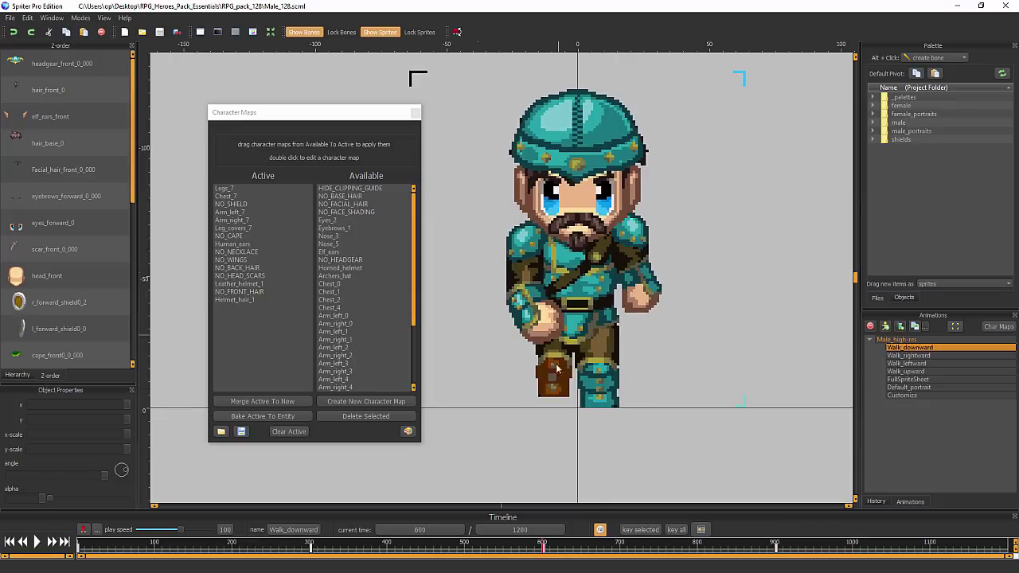
key("space")
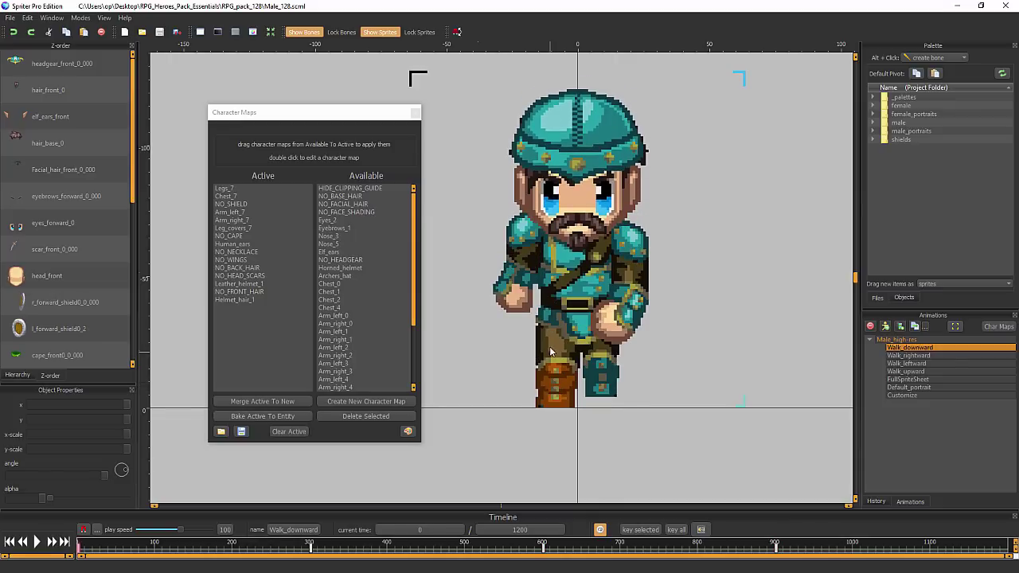
Step: Copy leg_front7_0.png, leg_front7_1.png and leg_front7_2.png from the right_leg folder into the left_leg folder, replacing the existing files
left_click(958, 6)
left_click(606, 341, "shift")
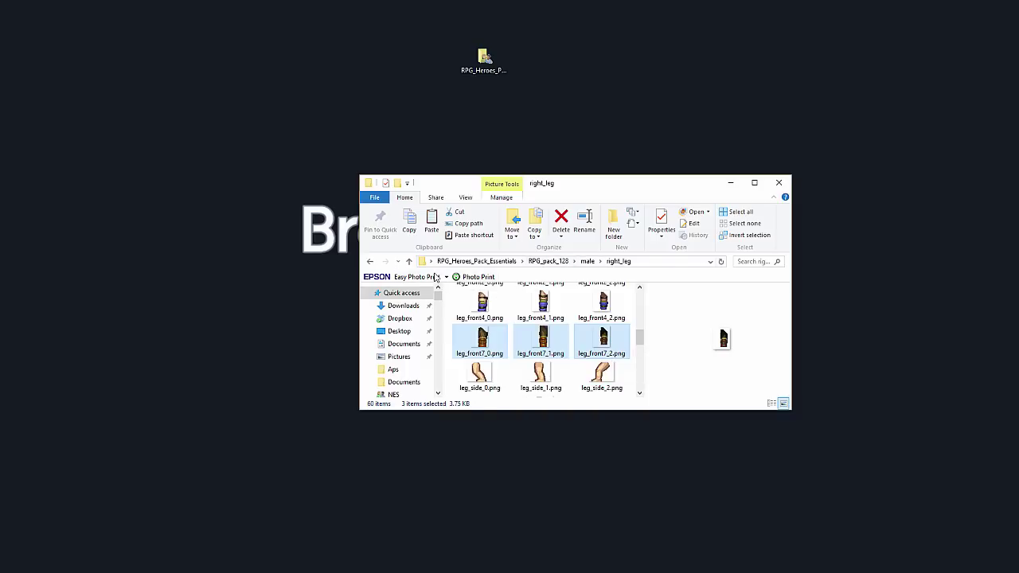
left_click(370, 262)
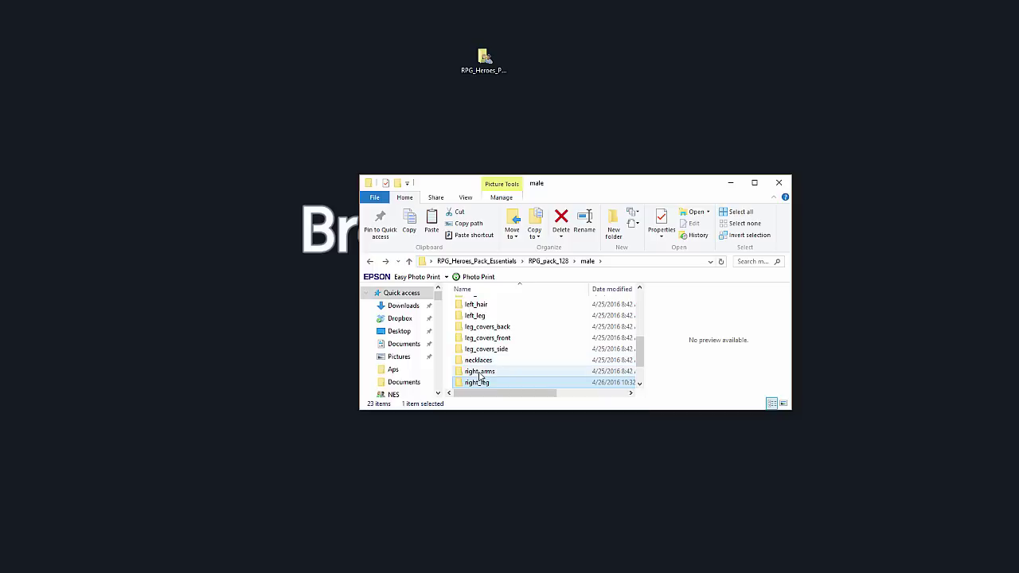
double_click(477, 316)
left_click(591, 366)
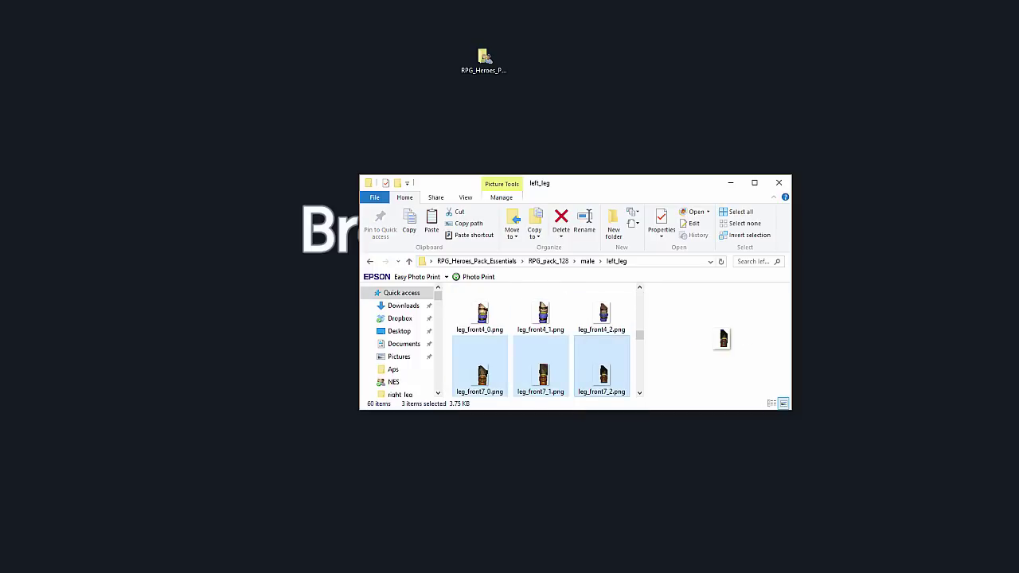
Step: Return to Spriter Pro and play the Walk_downward animation to check both boots
key("alt+Tab")
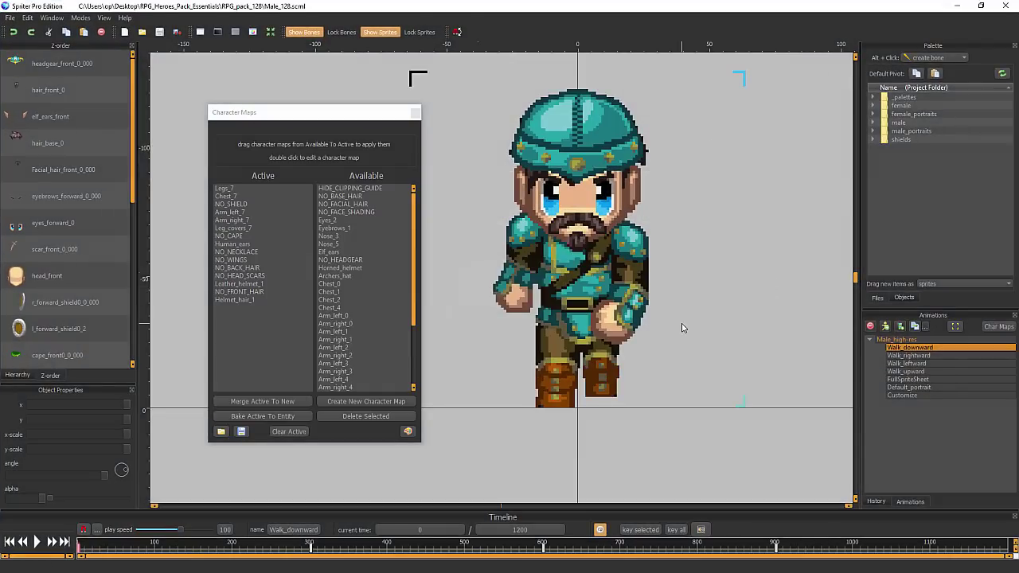
key("space")
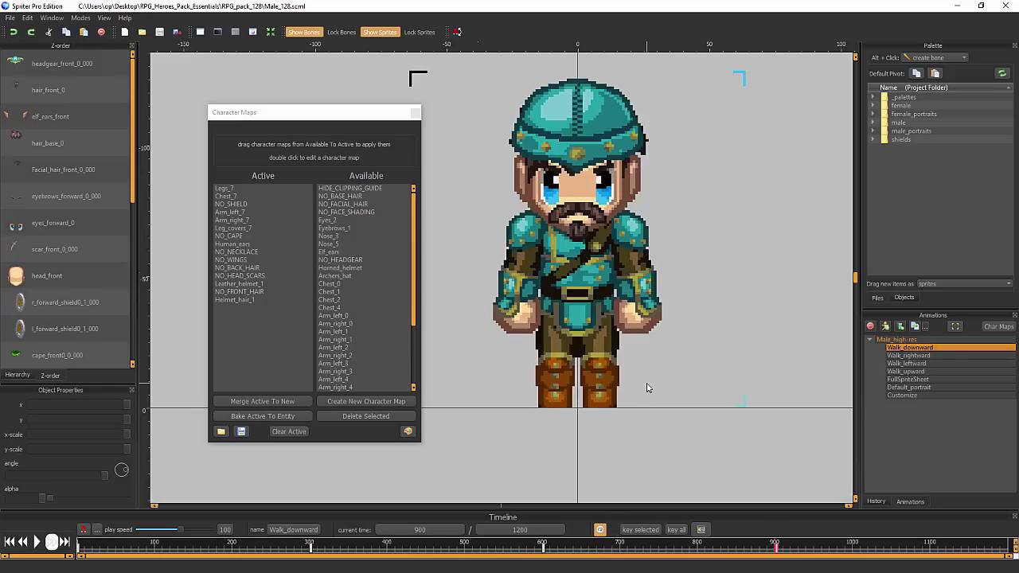
key("space")
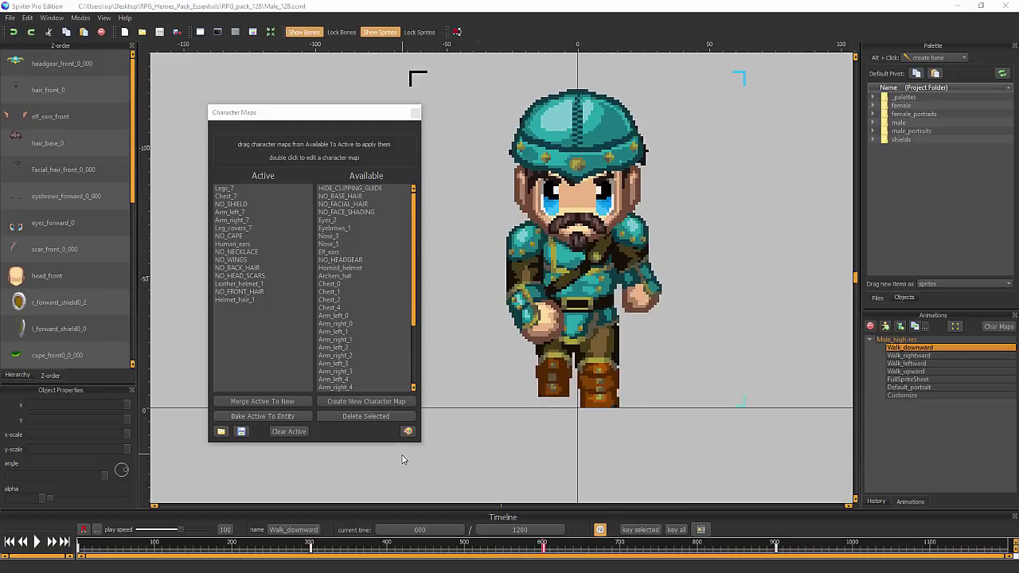
Step: Preview the clothing_base_5.png, clothing_base_08.png and clothing_base_04.png palettes on the character, and discard the palette change
left_click(408, 431)
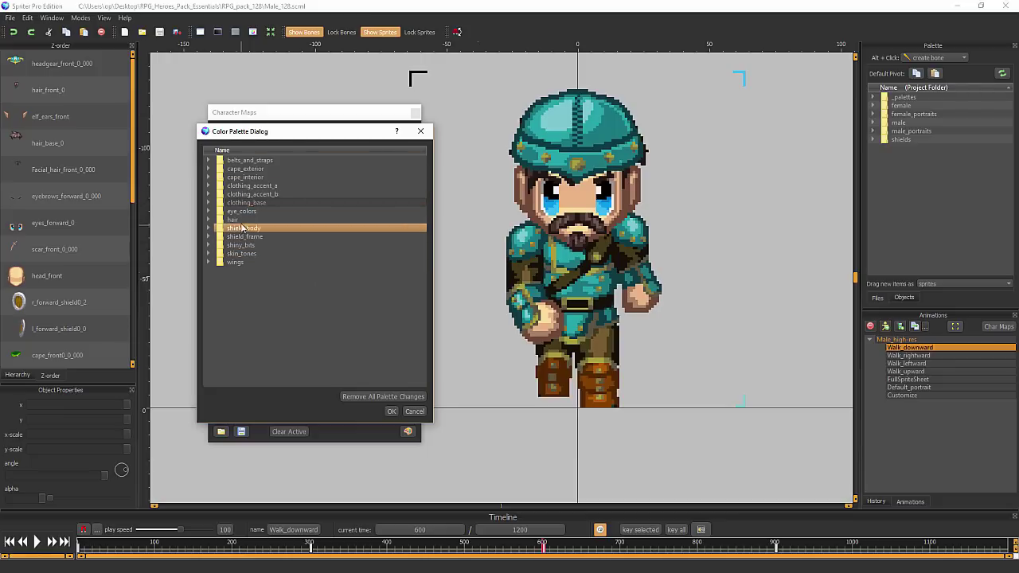
left_click(206, 204)
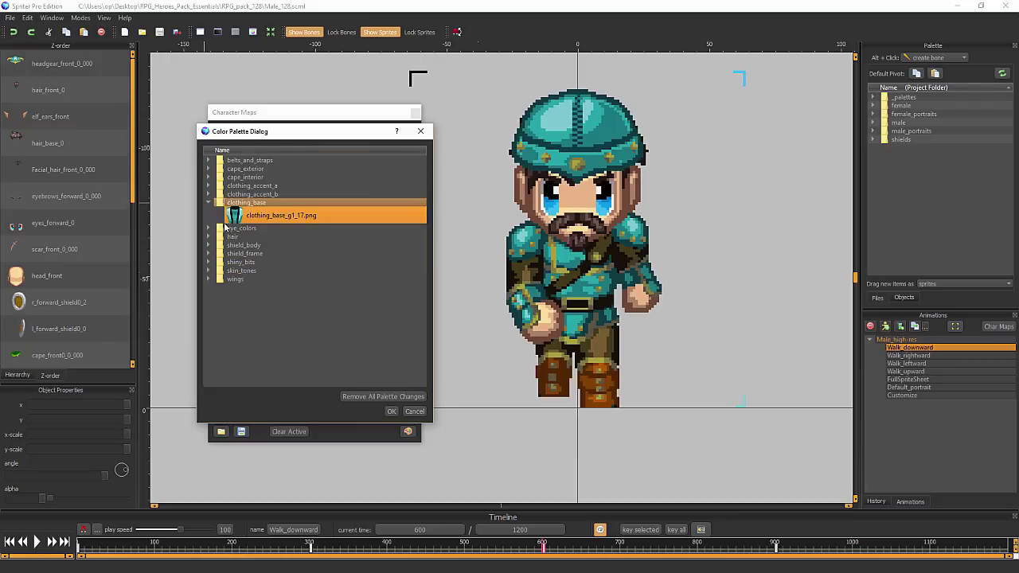
left_click(271, 300)
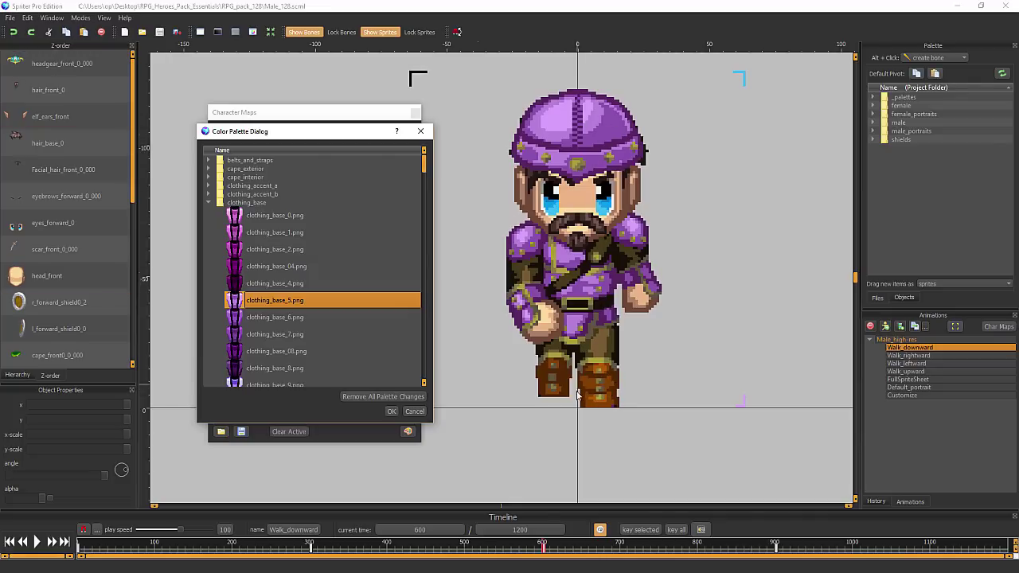
left_click(275, 351)
left_click(282, 268)
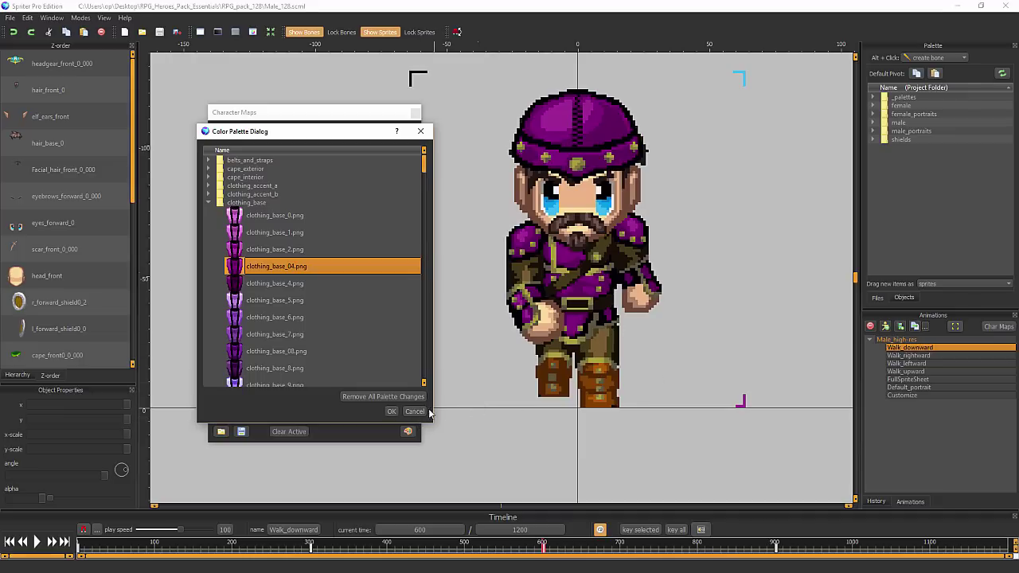
left_click(390, 411)
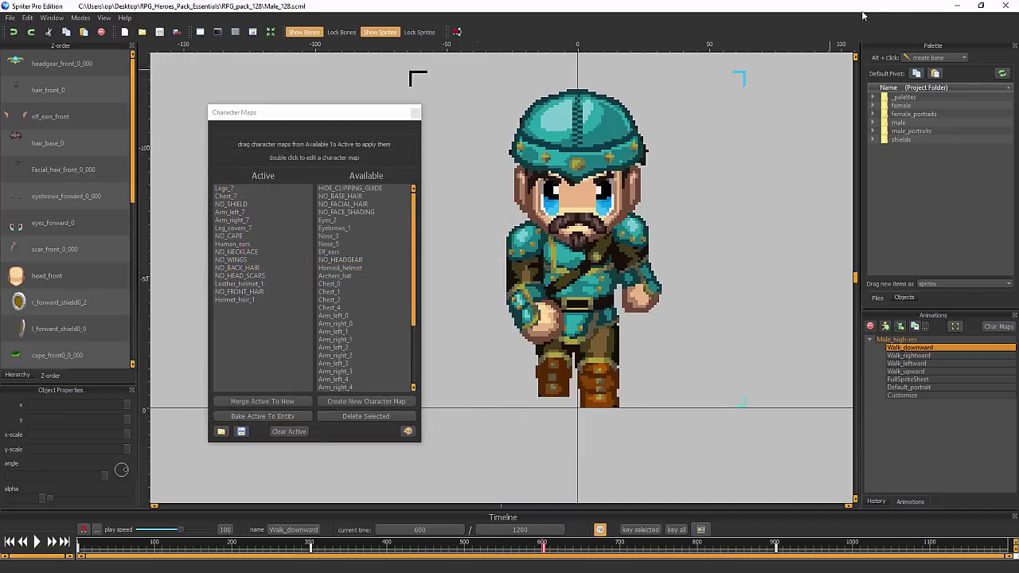
Step: In File Explorer, create a folder named Alt_boots inside the _palettes folder of RPG_pack_128
left_click(947, 8)
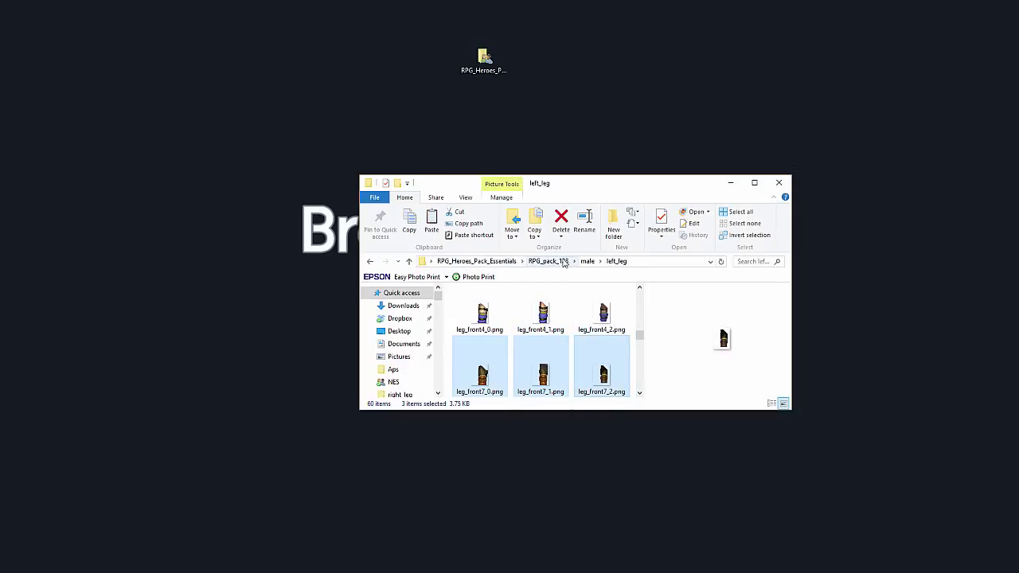
left_click(563, 263)
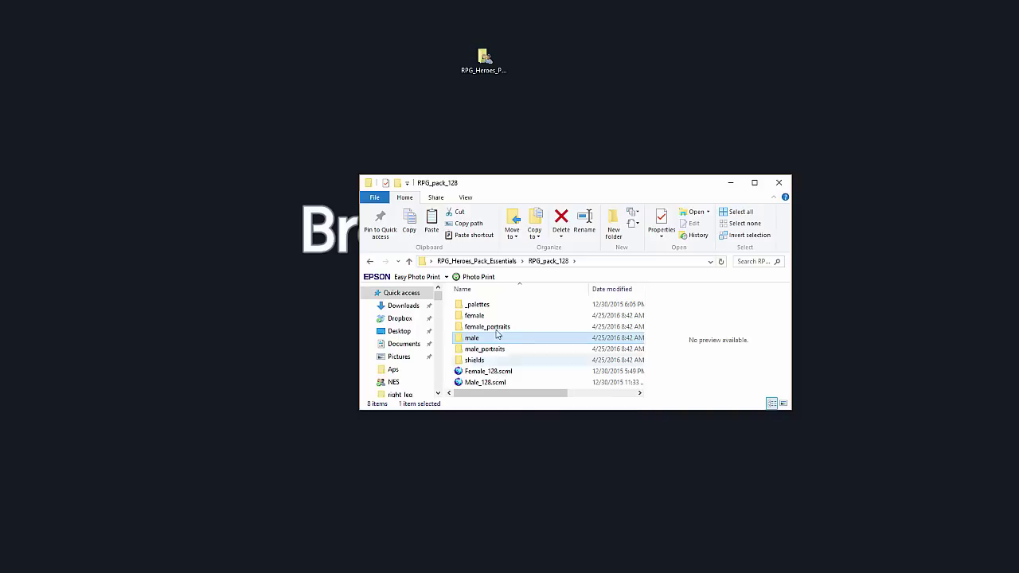
double_click(478, 306)
scroll(517, 342, "down", 2)
left_click_drag(514, 178, 518, 67)
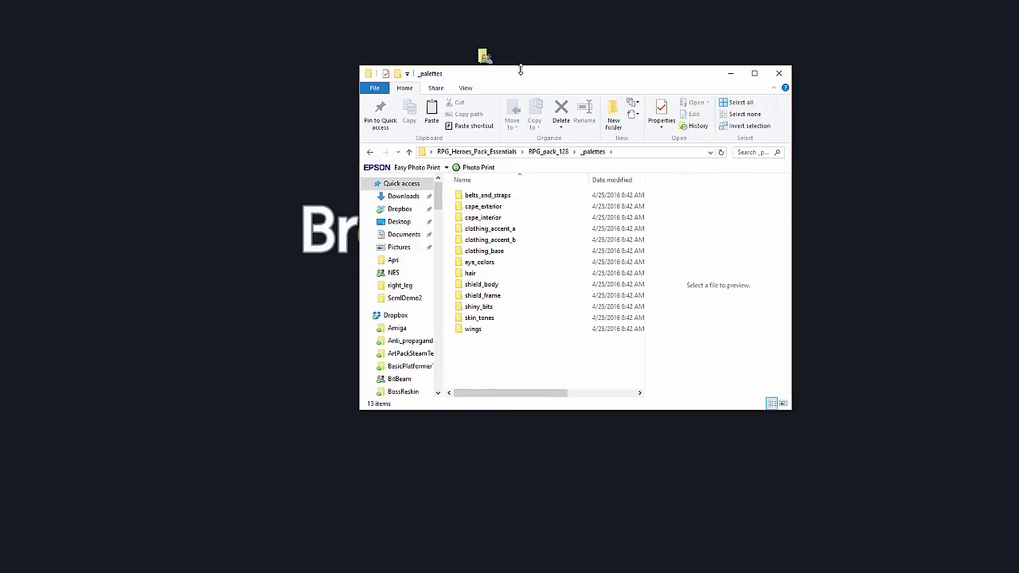
right_click(499, 345)
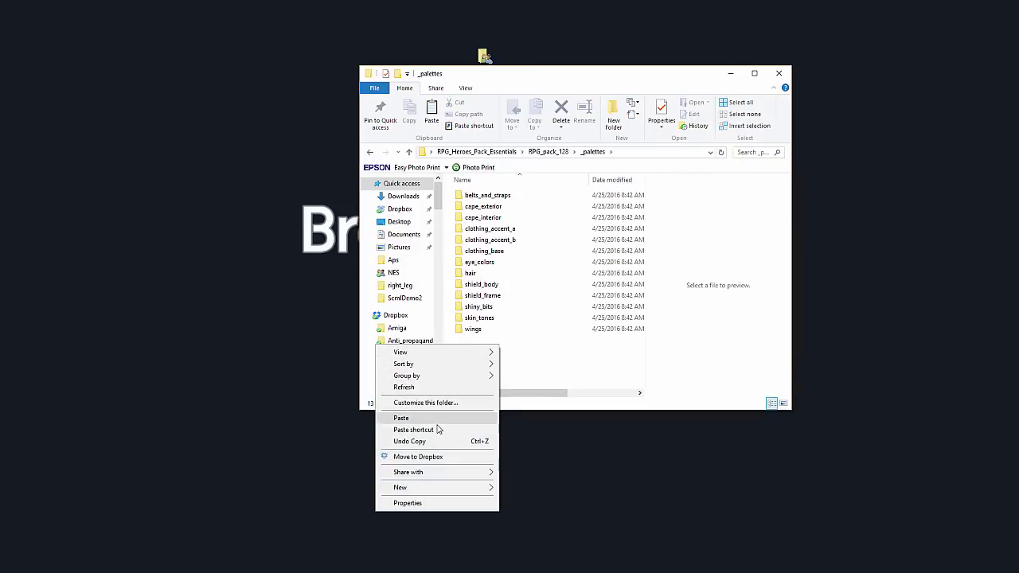
mouse_move(449, 488)
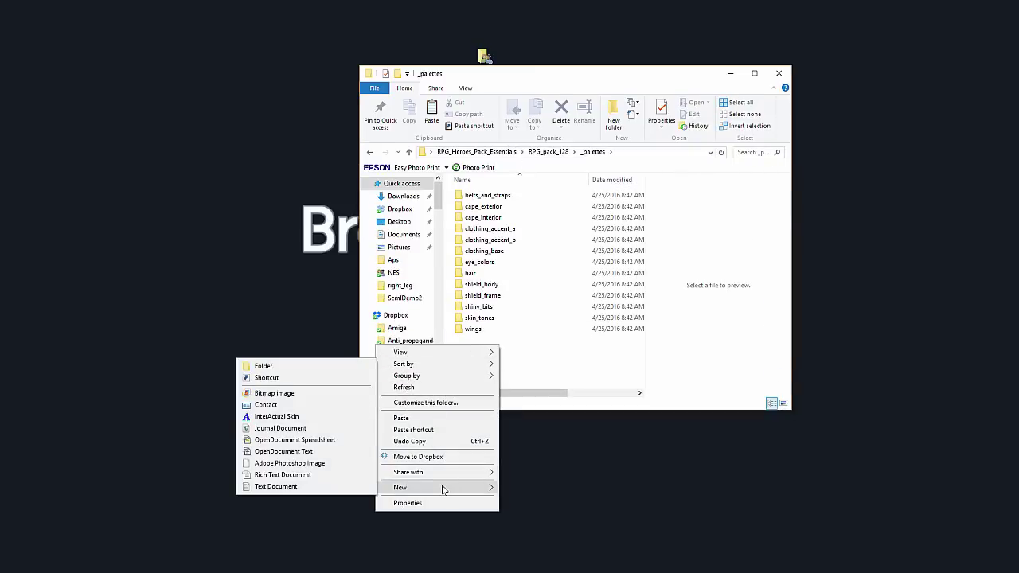
left_click(306, 367)
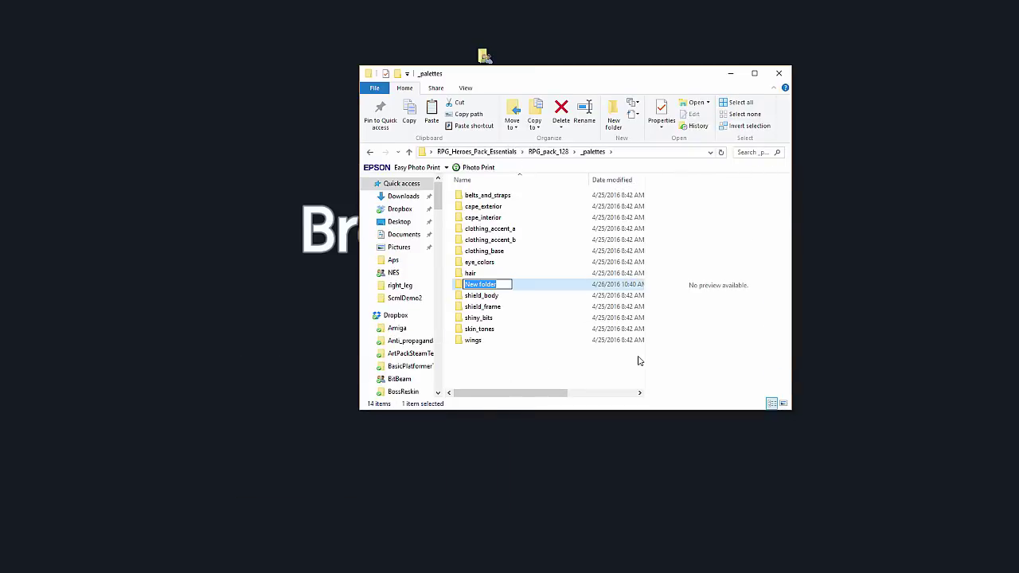
type("A")
key("Return")
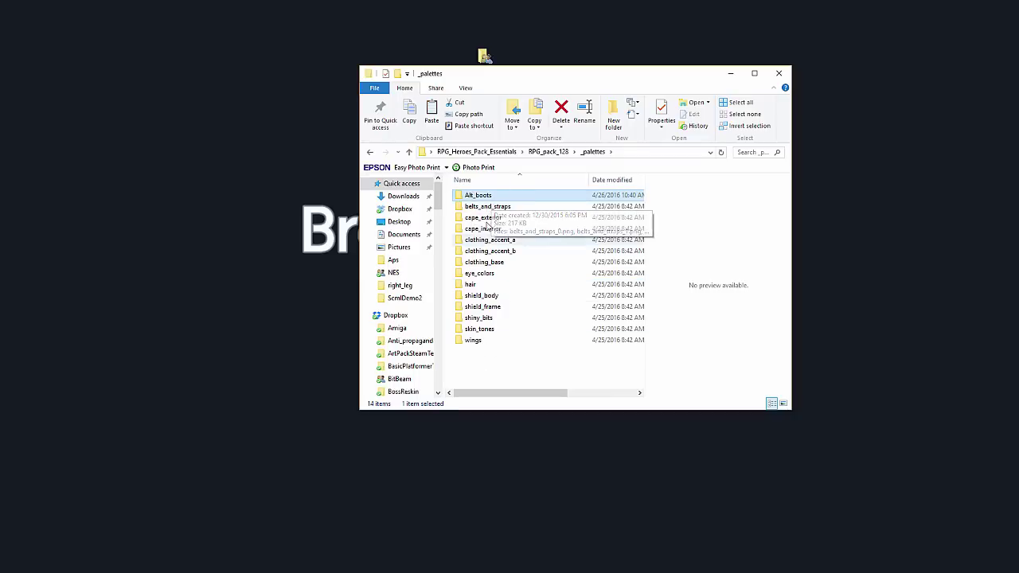
Step: Open belts_and_straps_0.png from the belts_and_straps palette folder in Pro Motion NG and select the palette slot after black
double_click(489, 208)
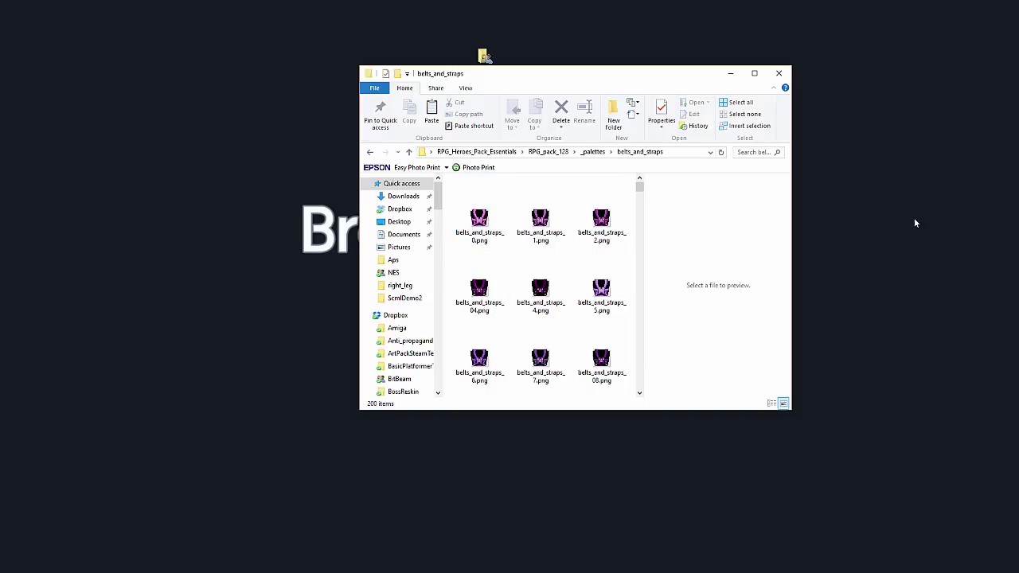
left_click(478, 218)
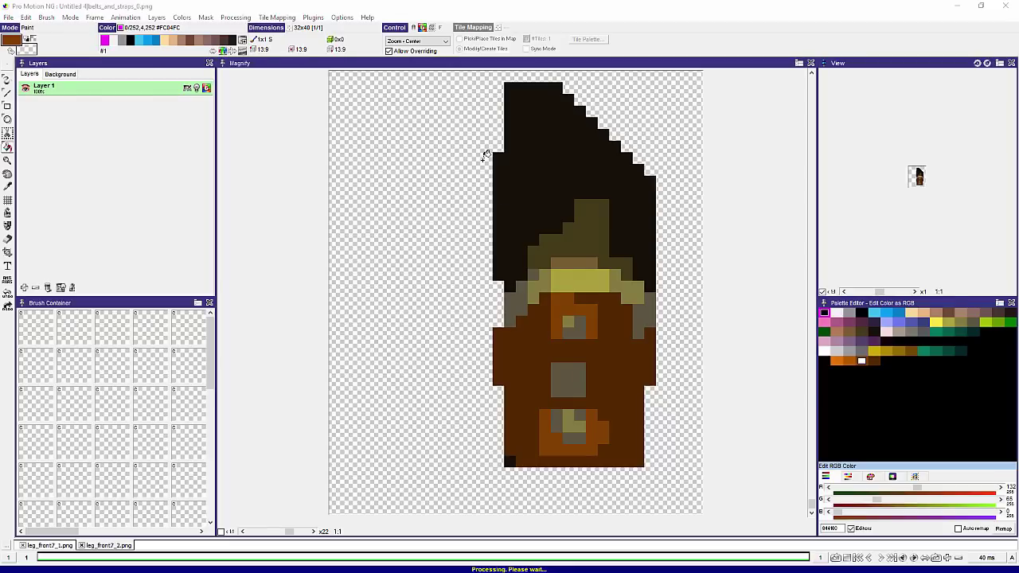
left_click_drag(512, 275, 539, 295)
scroll(539, 295, "up", 3)
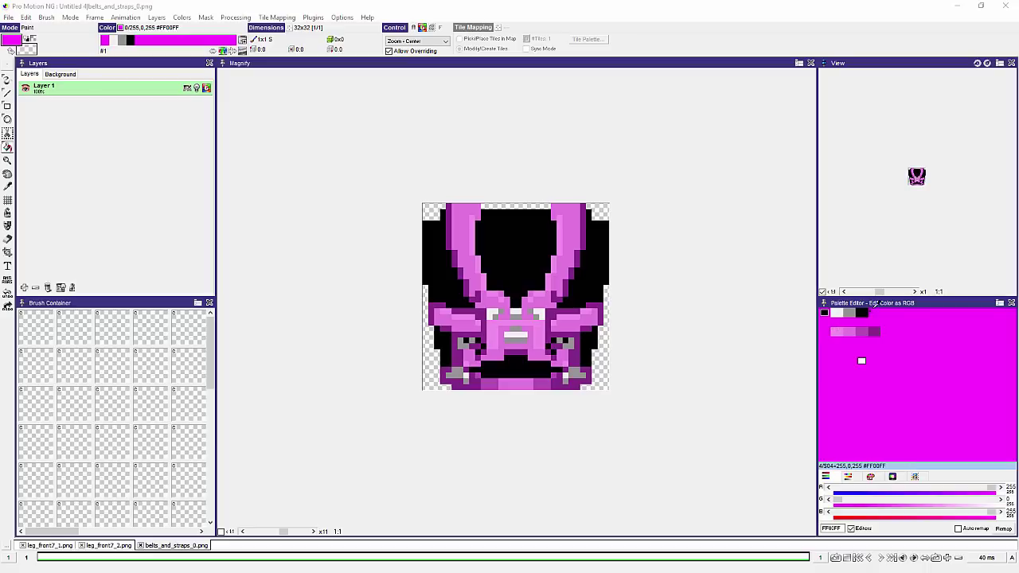
left_click(875, 312)
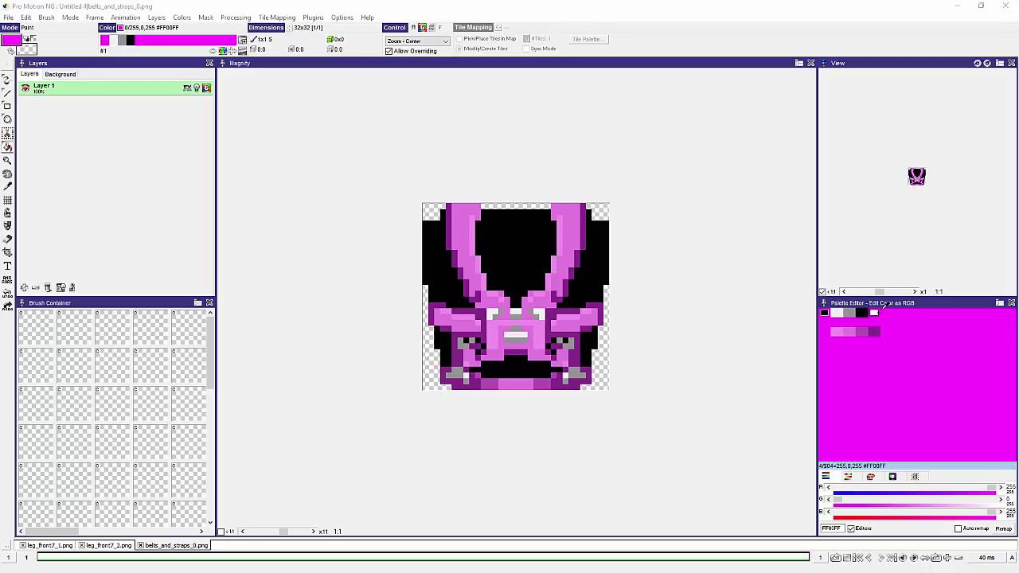
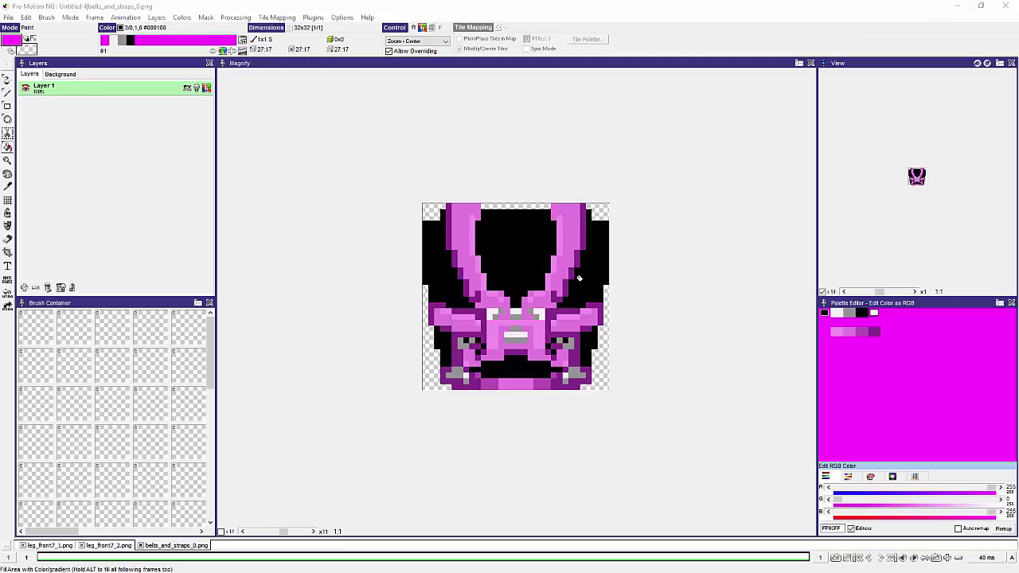
Step: Pick black from the image and paint over the whole pink belt artwork with a 5x5 brush
left_click(579, 263)
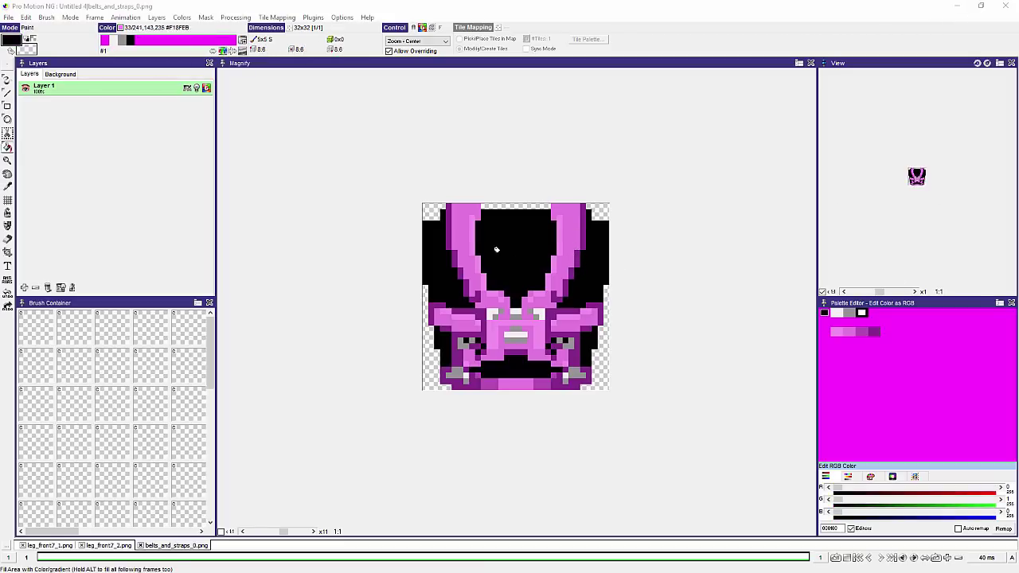
key("d")
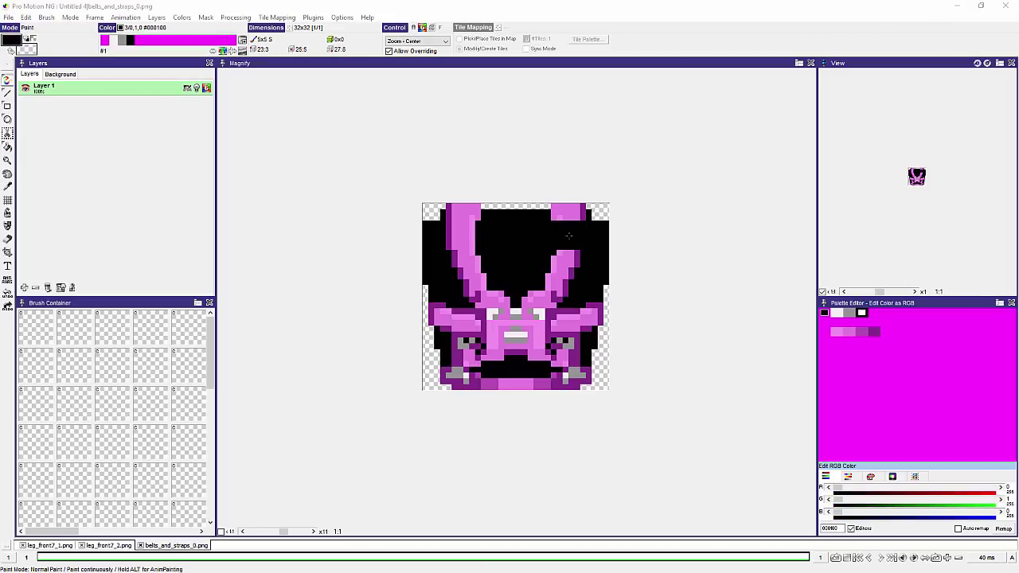
left_click_drag(566, 254, 567, 216)
key("comma")
left_click(591, 265)
mouse_move(530, 273)
left_mouse_down()
mouse_move(547, 324)
mouse_move(551, 288)
mouse_move(462, 223)
mouse_move(471, 283)
mouse_move(469, 217)
mouse_move(480, 373)
mouse_move(443, 307)
mouse_move(471, 382)
mouse_move(514, 294)
mouse_move(490, 394)
mouse_move(494, 285)
mouse_move(560, 358)
mouse_move(550, 337)
mouse_move(568, 378)
mouse_move(590, 307)
left_mouse_up()
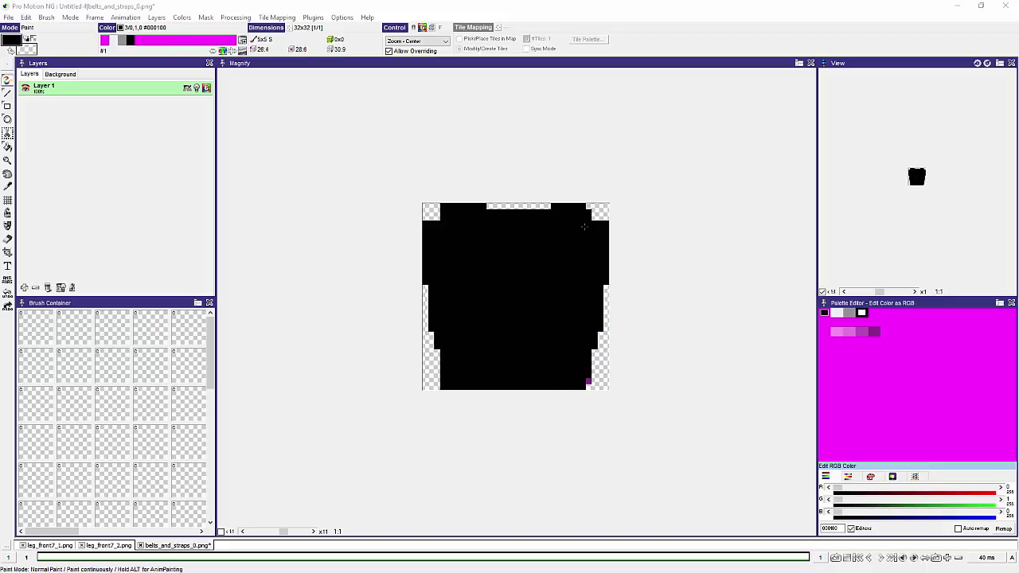
Step: Erase the outer areas of the black shape to form a boot silhouette and clean up its edge pixels
mouse_move(599, 207)
left_mouse_down()
mouse_move(599, 289)
mouse_move(589, 201)
mouse_move(567, 294)
mouse_move(593, 352)
mouse_move(584, 300)
mouse_move(570, 317)
mouse_move(567, 305)
mouse_move(581, 214)
mouse_move(548, 198)
mouse_move(457, 181)
mouse_move(457, 193)
mouse_move(505, 195)
mouse_move(410, 209)
mouse_move(390, 256)
mouse_move(396, 243)
mouse_move(413, 302)
mouse_move(408, 218)
mouse_move(426, 343)
left_mouse_up()
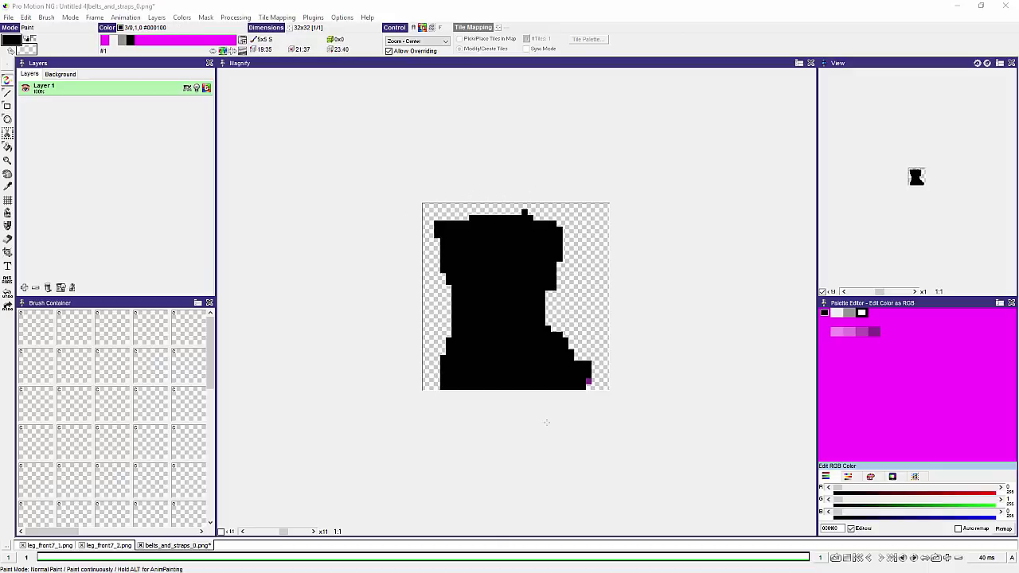
left_click(499, 387)
right_click(577, 353)
right_click(560, 334)
right_click(549, 328)
right_click(566, 341)
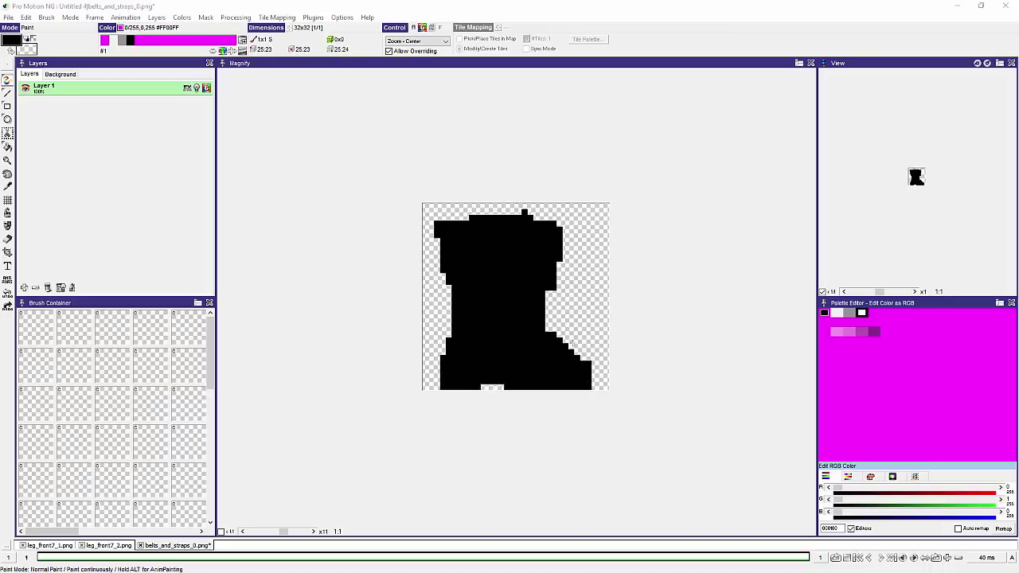
Step: Draw a gray #949494 cuff, front seam, square buttons and ankle strap on the black boot, then trim the front edge pixels
left_click(849, 313)
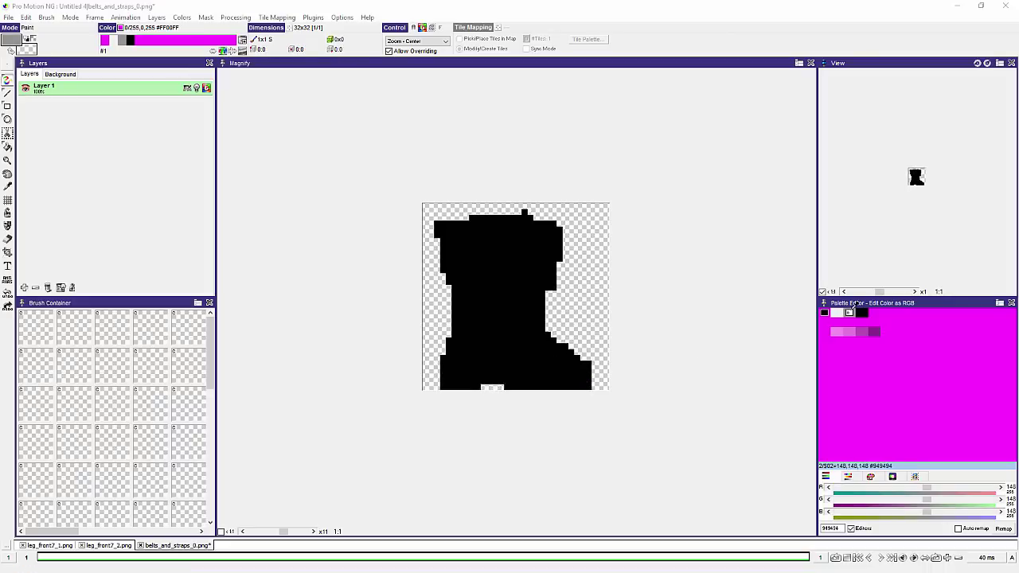
mouse_move(554, 235)
left_mouse_down()
mouse_move(514, 216)
mouse_move(490, 227)
left_mouse_up()
mouse_move(553, 229)
left_mouse_down()
mouse_move(523, 206)
mouse_move(488, 223)
mouse_move(536, 212)
mouse_move(483, 229)
mouse_move(508, 333)
mouse_move(548, 340)
mouse_move(516, 359)
mouse_move(565, 355)
mouse_move(542, 335)
mouse_move(535, 364)
left_mouse_up()
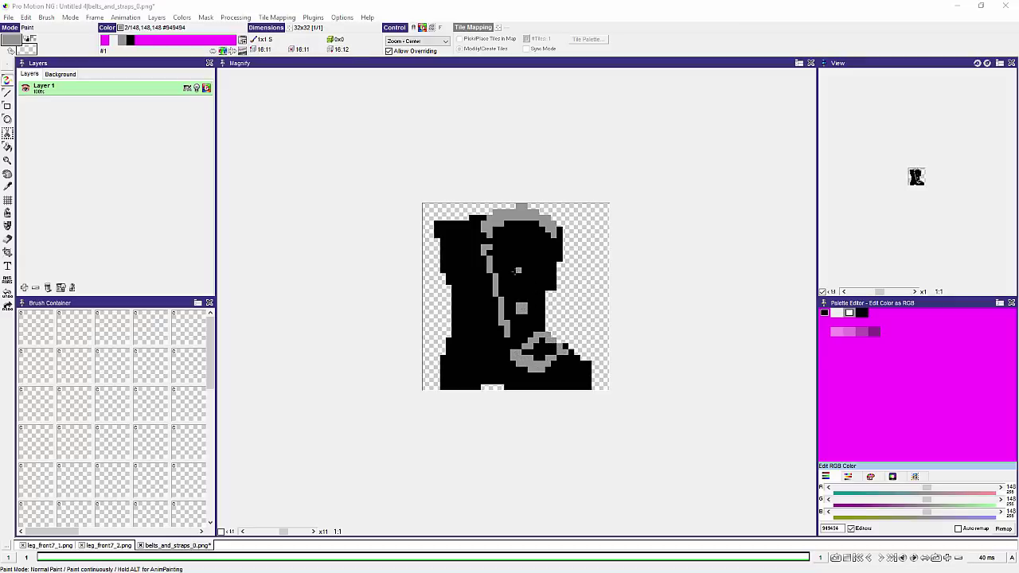
left_click(493, 224)
left_click_drag(483, 235, 483, 242)
right_click(554, 273)
right_click(555, 287)
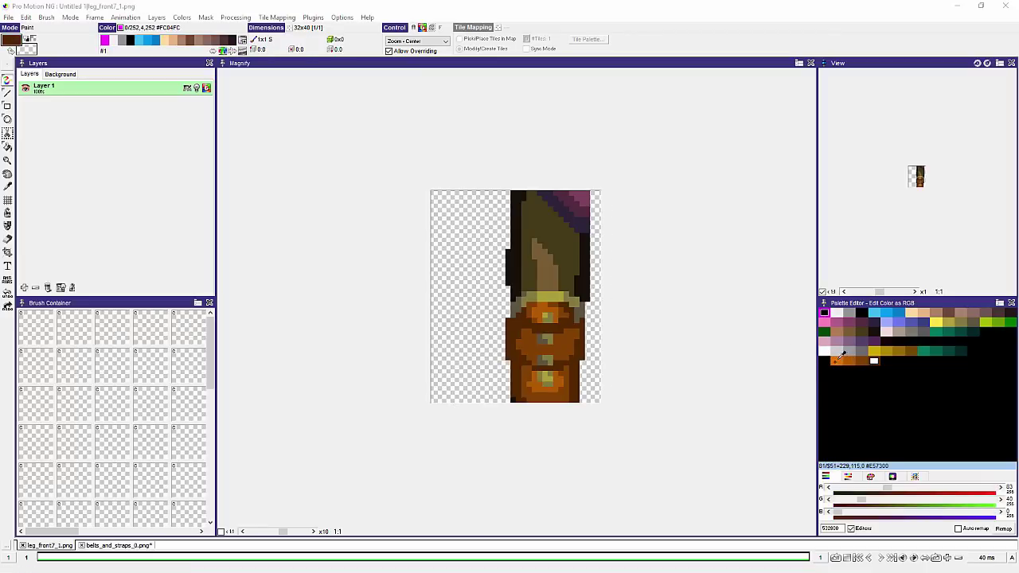
Step: Grab a brush from the boot in leg_front7_1.png and load its palette into belts_and_straps_0.png with Get Palette from Brush
left_click_drag(522, 303, 613, 386)
key("ctrl+Tab")
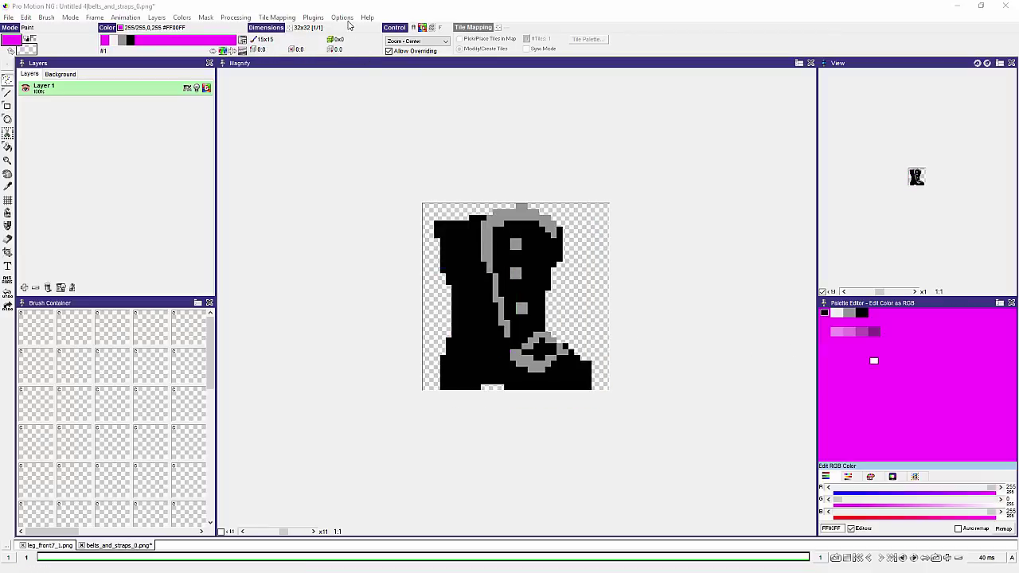
left_click(181, 17)
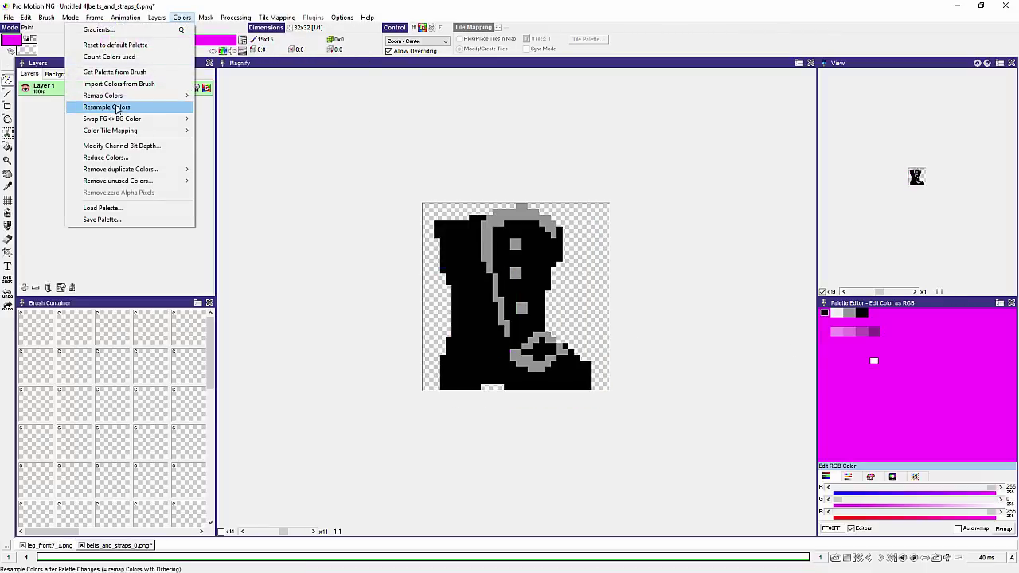
left_click(122, 73)
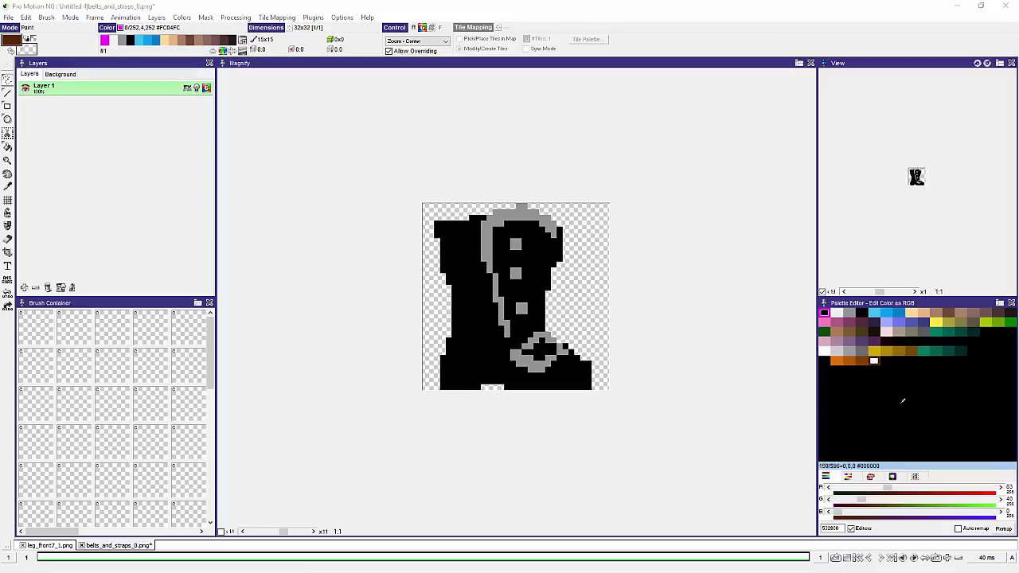
Step: Outline the boot's inner areas with the darkest brown #532800 and flood-fill them, keeping a black outline
left_click(862, 359)
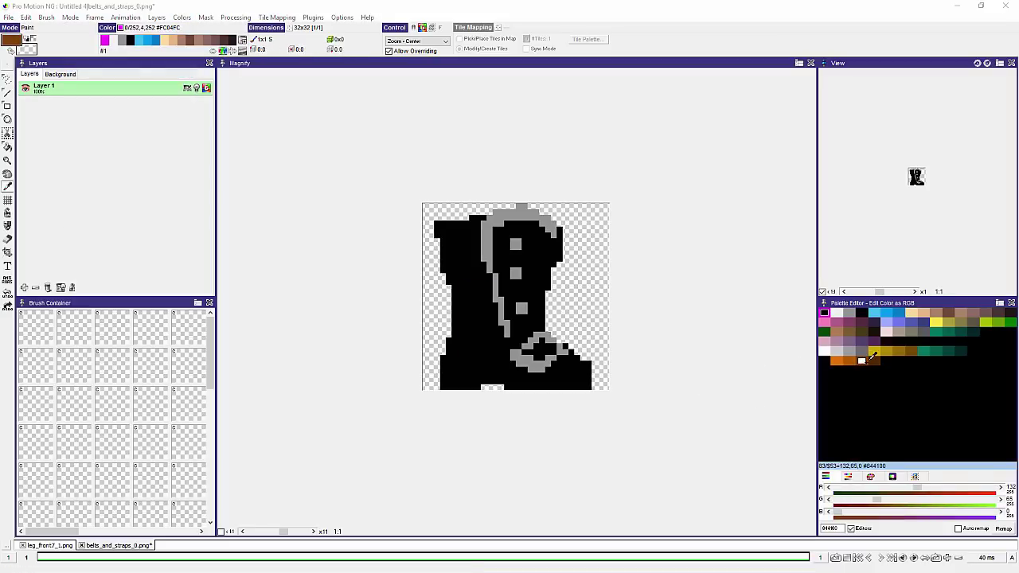
left_click(873, 361)
left_click_drag(553, 240, 537, 329)
mouse_move(564, 357)
left_mouse_down()
mouse_move(527, 376)
mouse_move(460, 330)
mouse_move(448, 225)
left_mouse_up()
key("f")
left_click(542, 348)
left_click(567, 363)
left_click(506, 345)
key("d")
Step: Paint and fill the boot's shaft, back and toe with mid-brown #844100, leaving darker brown shading along the edges
left_click(861, 361)
key("plus")
key("plus")
key("minus")
key("minus")
left_click_drag(543, 241, 501, 225)
mouse_move(542, 238)
left_mouse_down()
mouse_move(531, 327)
mouse_move(507, 339)
left_mouse_up()
mouse_move(471, 224)
left_mouse_down()
mouse_move(472, 355)
mouse_move(480, 267)
mouse_move(475, 230)
left_mouse_up()
key("f")
left_click(477, 302)
left_click(512, 291)
left_click(464, 238)
key("d")
left_click_drag(560, 364, 570, 368)
left_click_drag(488, 362, 504, 352)
Step: Add #B45A00 highlights to the shaft, folds and heel, plus near-white #F3F0F2 highlights on the gray cuff
left_click(848, 361)
mouse_move(458, 231)
left_mouse_down()
mouse_move(478, 233)
mouse_move(456, 243)
left_mouse_up()
left_click_drag(502, 225, 517, 328)
left_click_drag(472, 271, 474, 291)
left_click_drag(476, 351, 481, 338)
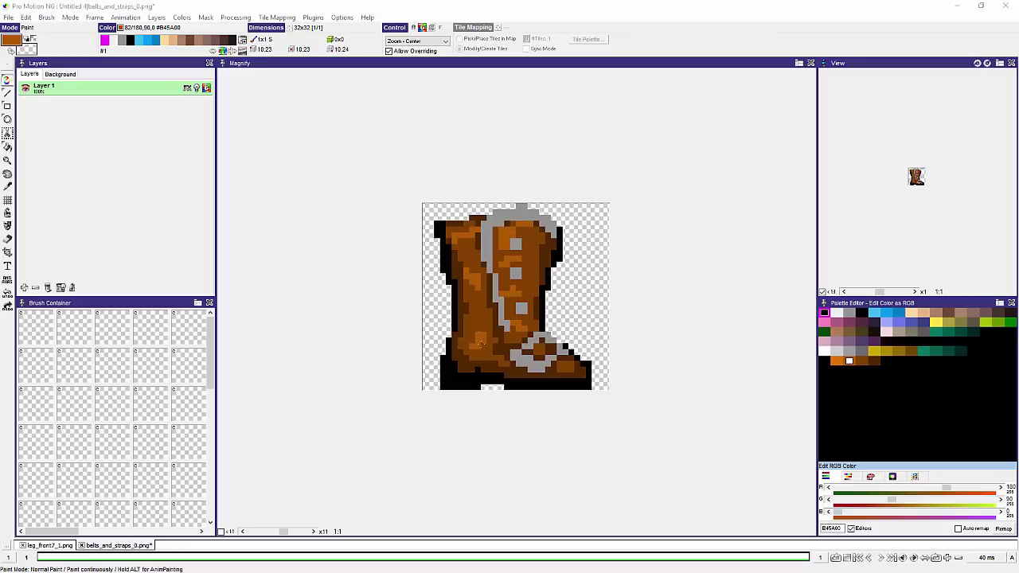
left_click(836, 312)
mouse_move(500, 219)
left_mouse_down()
mouse_move(521, 213)
mouse_move(502, 222)
left_mouse_up()
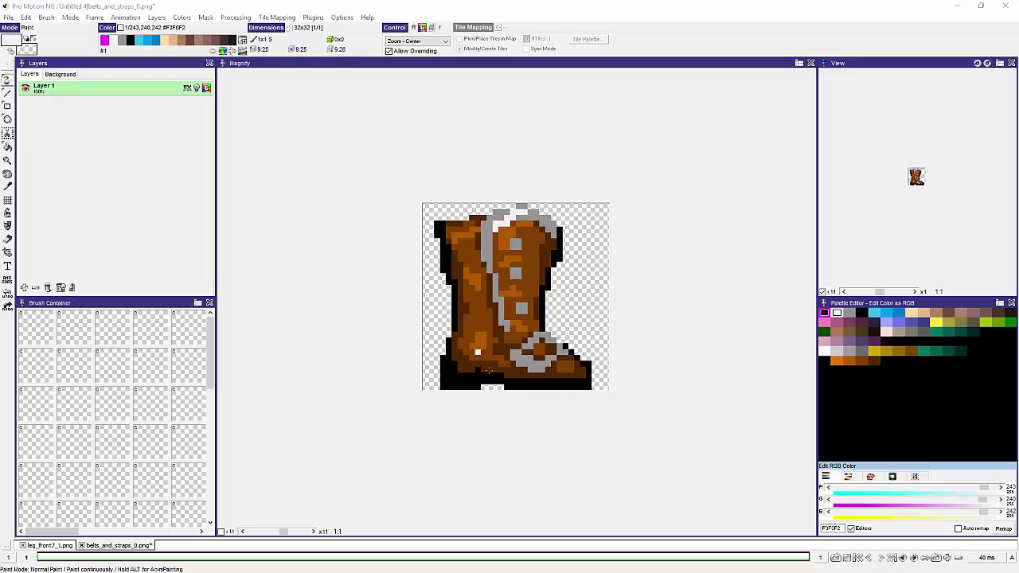
Step: Set the palette slot after black to #FF00FF and replace every remaining color except the four boot browns with that magenta
left_click(876, 312)
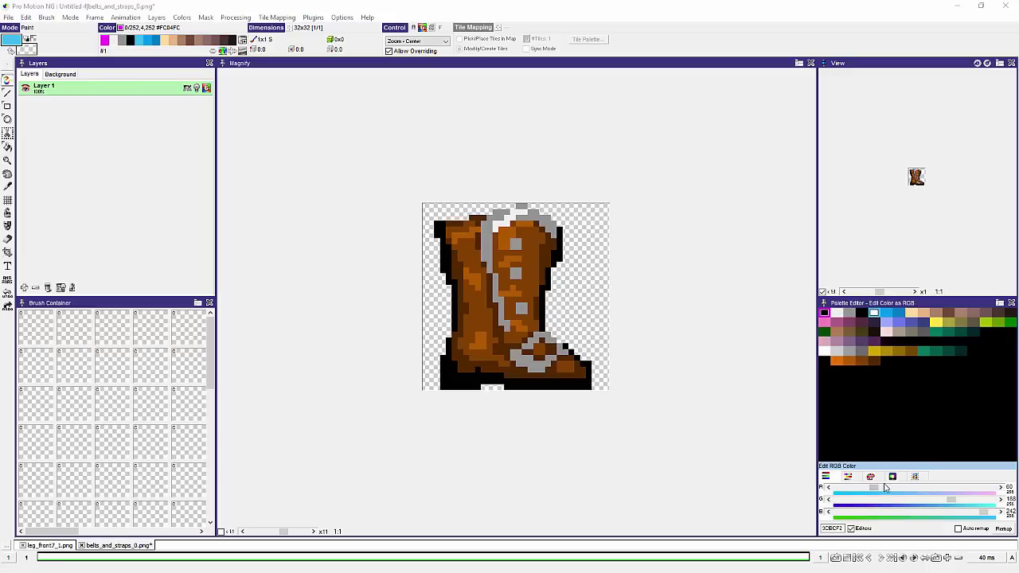
left_click_drag(878, 491, 834, 501)
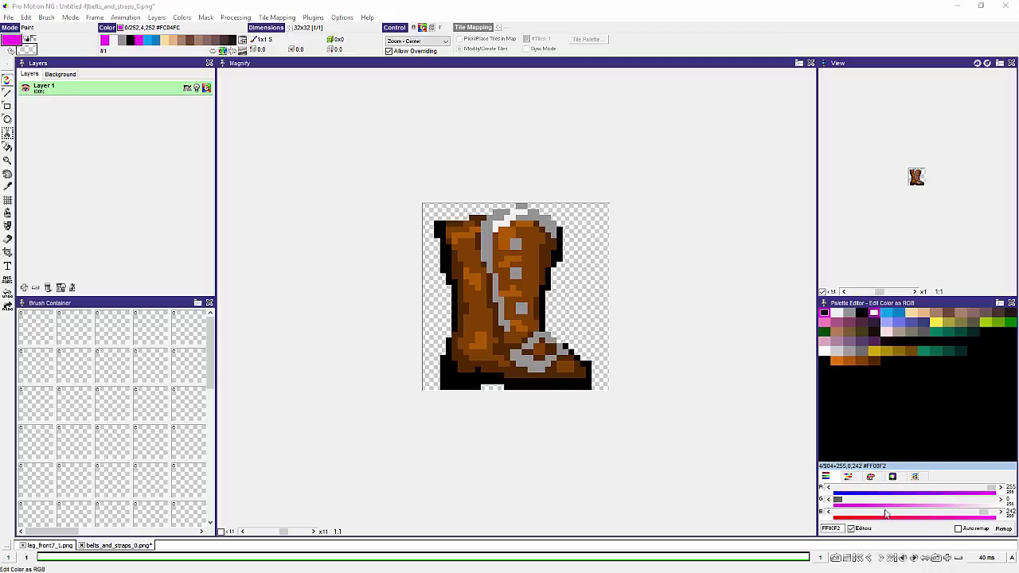
left_click_drag(990, 516, 996, 516)
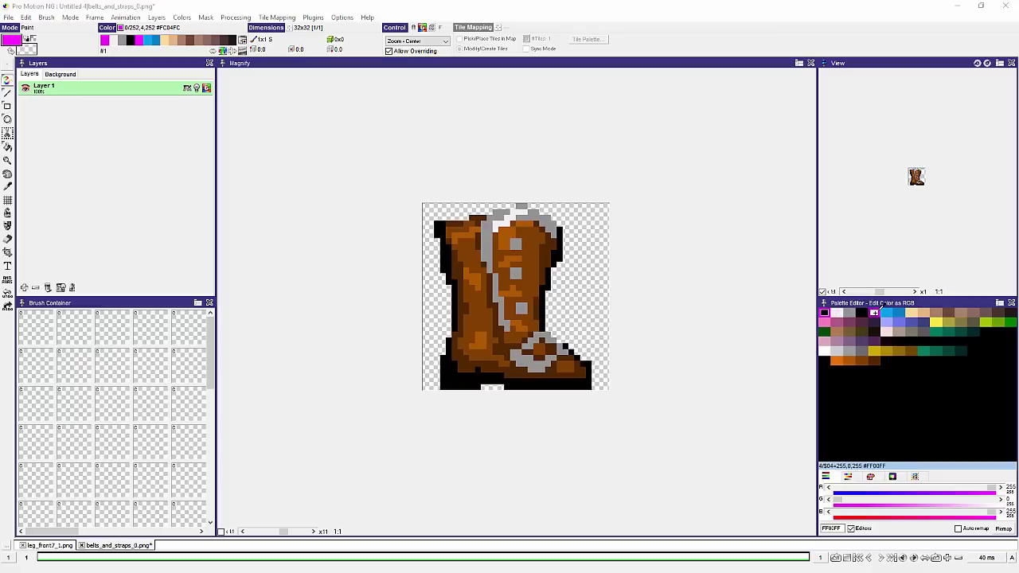
left_click(872, 478)
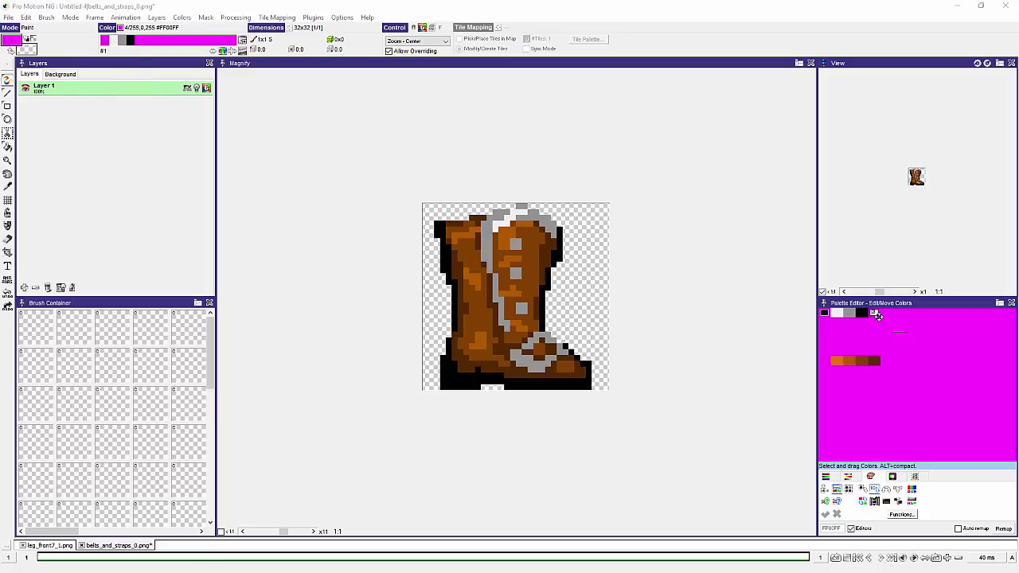
Step: Save the boot picture as alt_boots_0.png in the Alt_boots folder inside _palettes
left_click(9, 17)
left_click(29, 141)
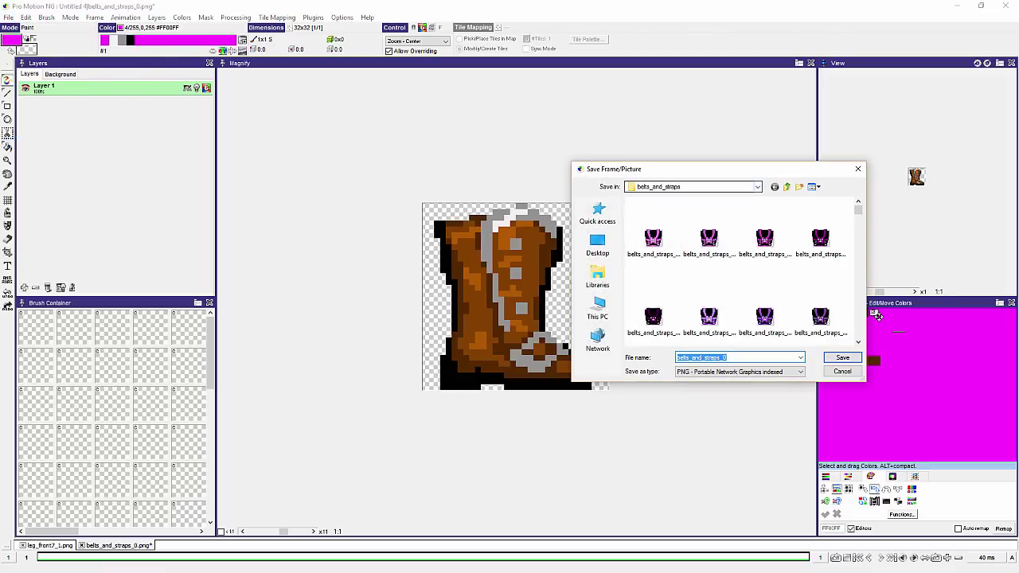
key("alt+Up")
scroll(701, 274, "down", 1)
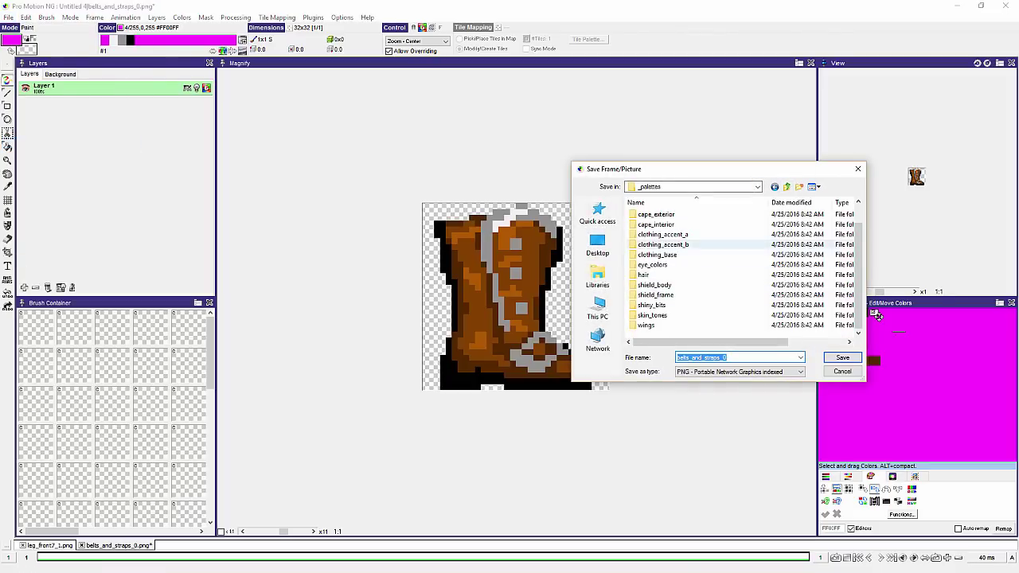
scroll(661, 264, "up", 1)
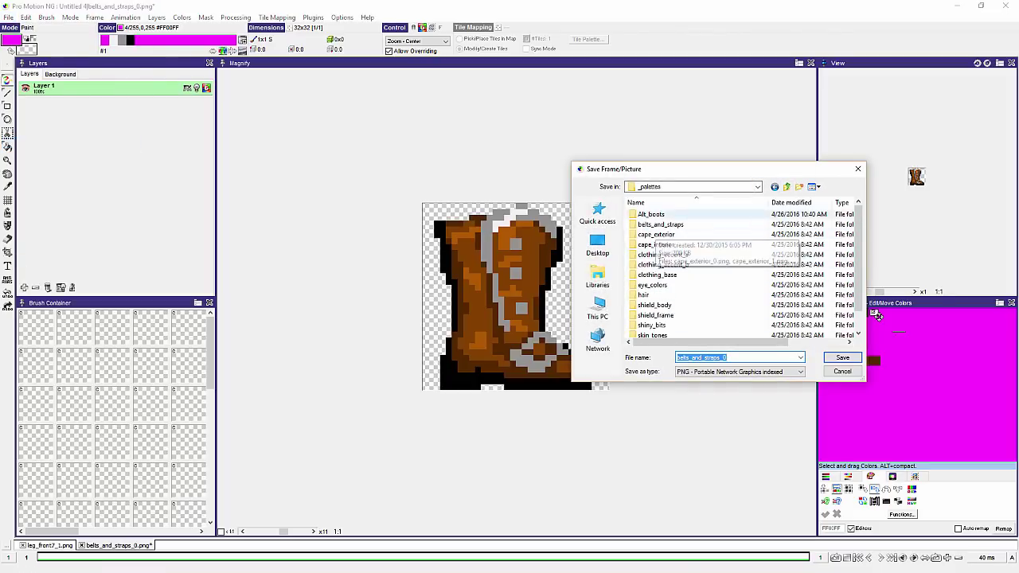
double_click(655, 214)
key("Tab")
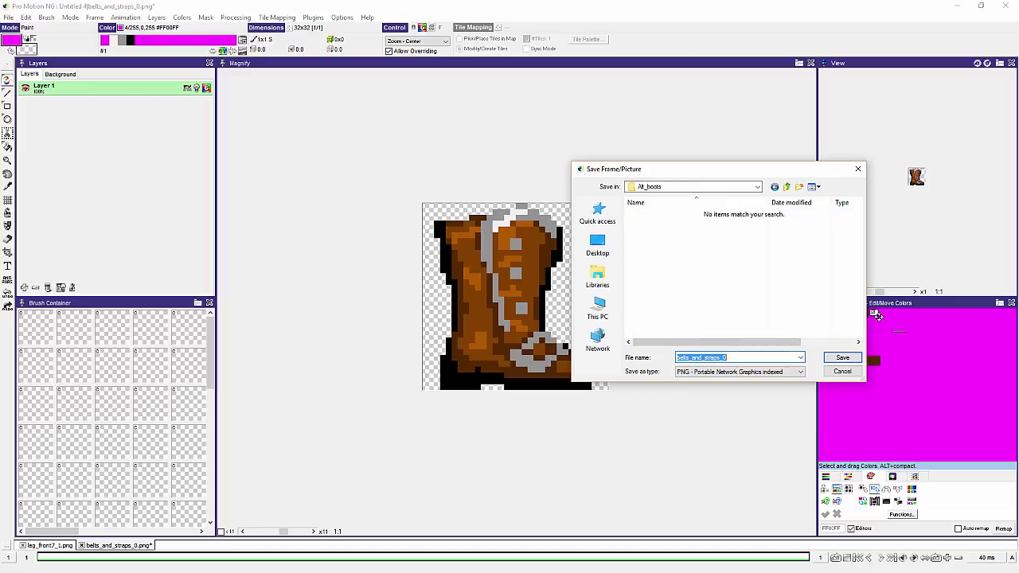
type("boots")
key("Return")
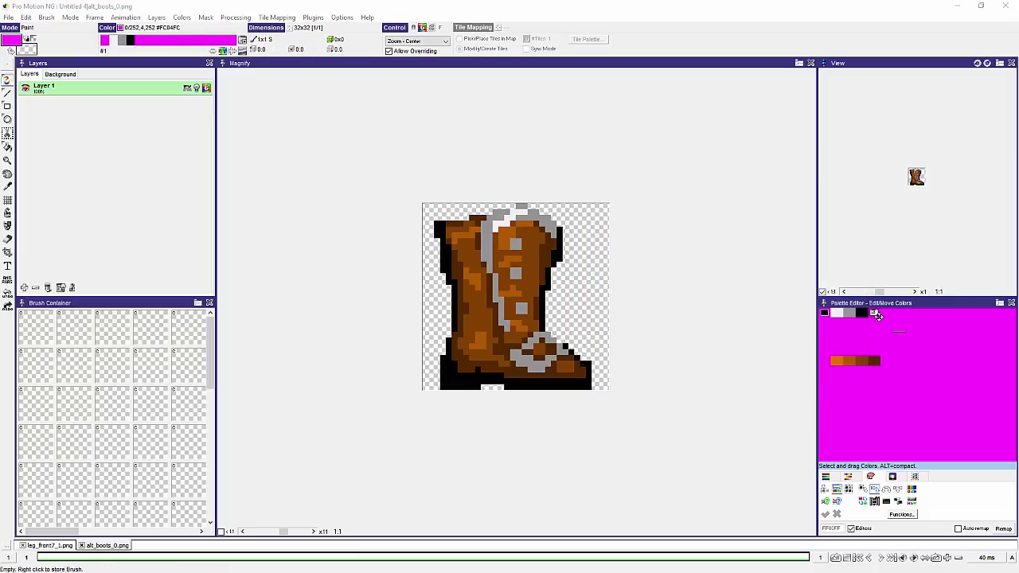
scroll(542, 270, "up", 5)
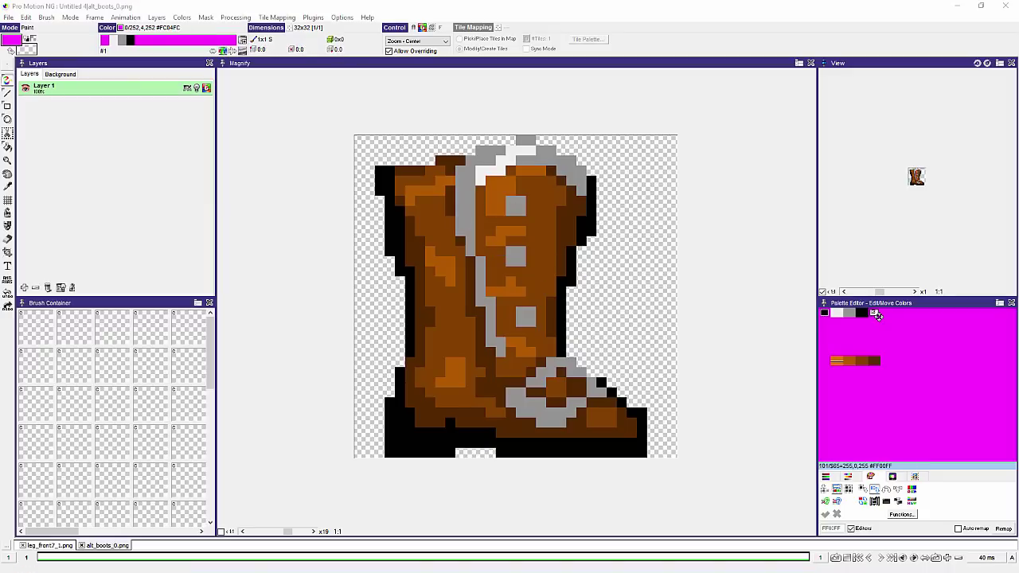
left_click(848, 476)
left_click(876, 314)
left_click_drag(991, 487, 927, 487)
left_click_drag(837, 499, 902, 499)
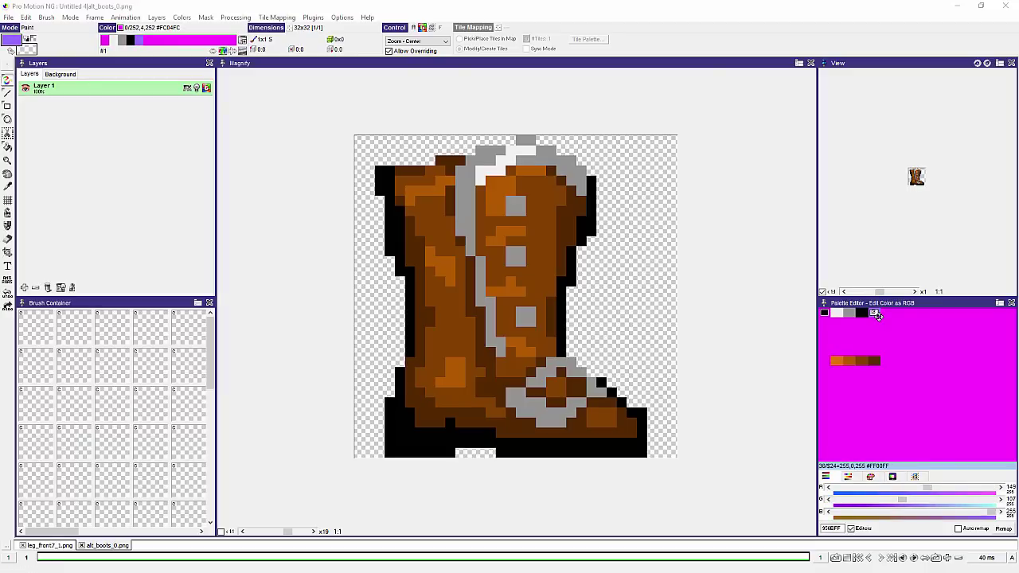
key("ctrl+z")
key("ctrl+y")
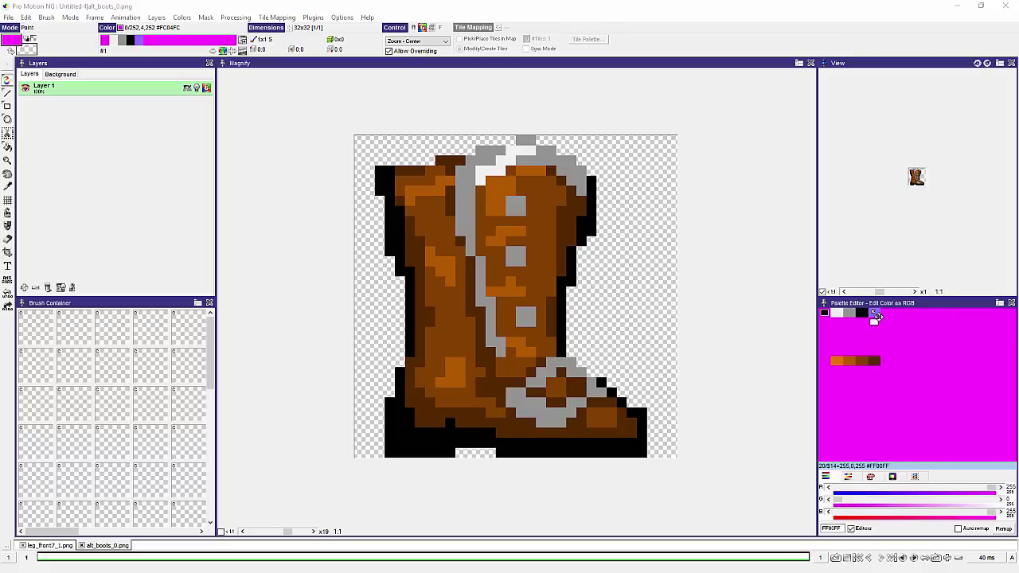
left_click_drag(926, 487, 991, 487)
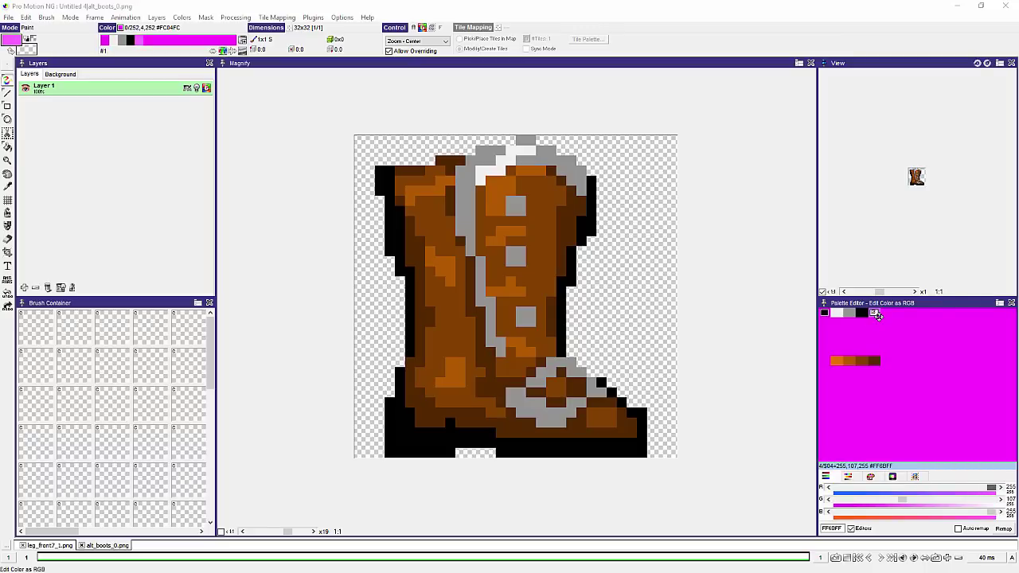
left_click_drag(902, 499, 834, 499)
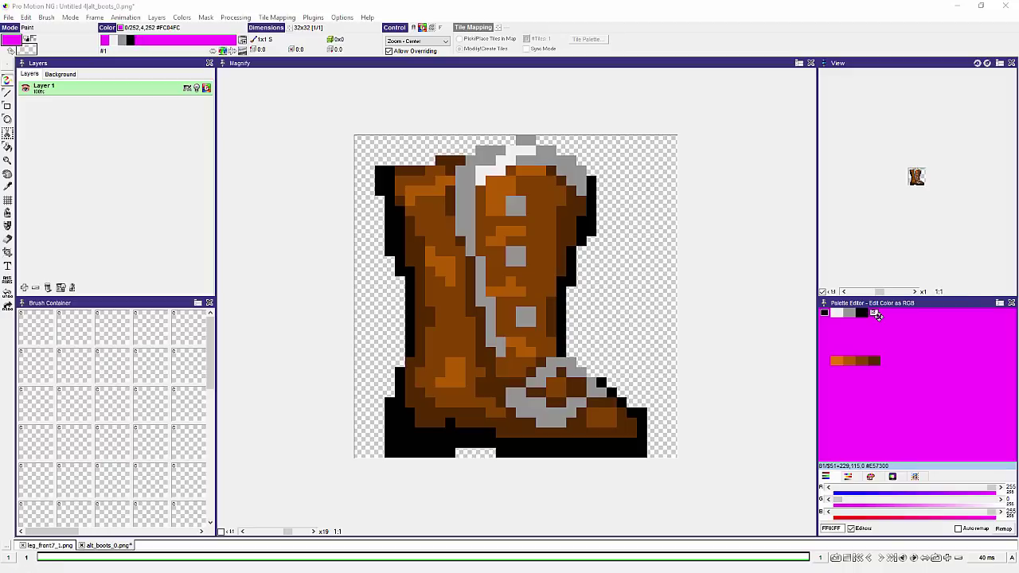
Step: Change the lightest of the four boot browns in the palette to blue-violet #8373F9
left_click(837, 361)
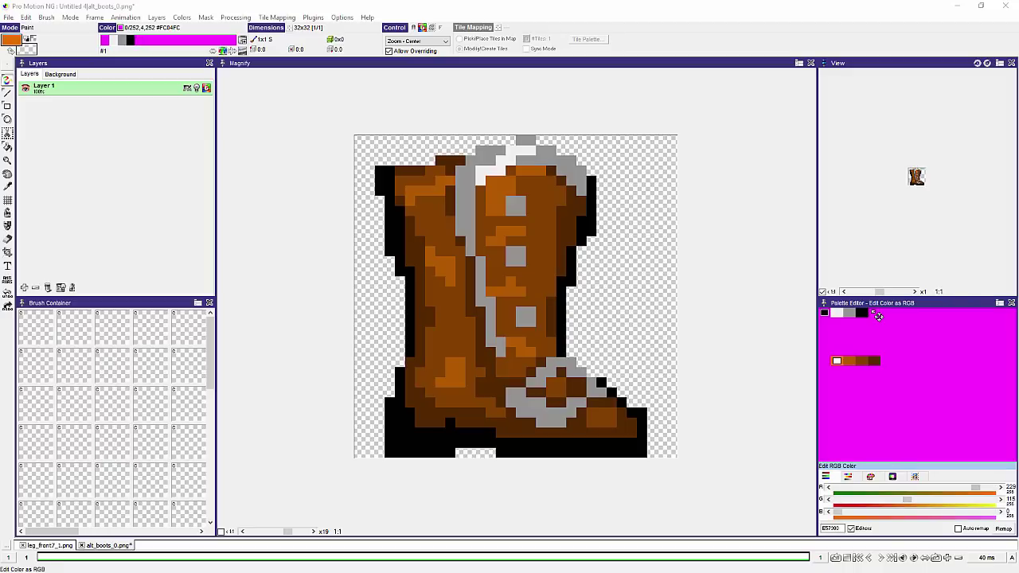
left_click_drag(975, 487, 950, 487)
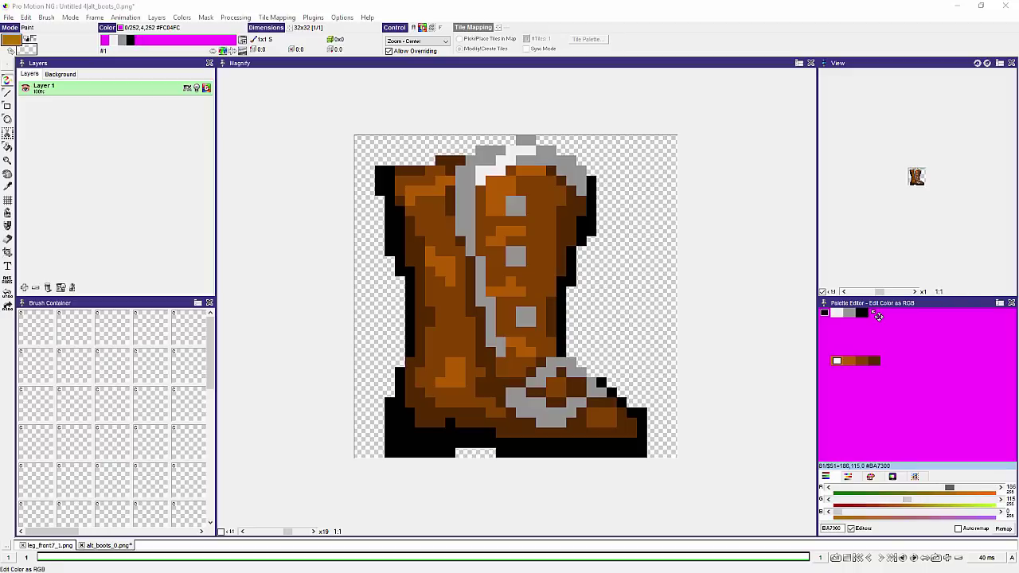
mouse_move(837, 512)
left_mouse_down()
mouse_move(991, 512)
mouse_move(892, 487)
mouse_move(913, 487)
left_mouse_up()
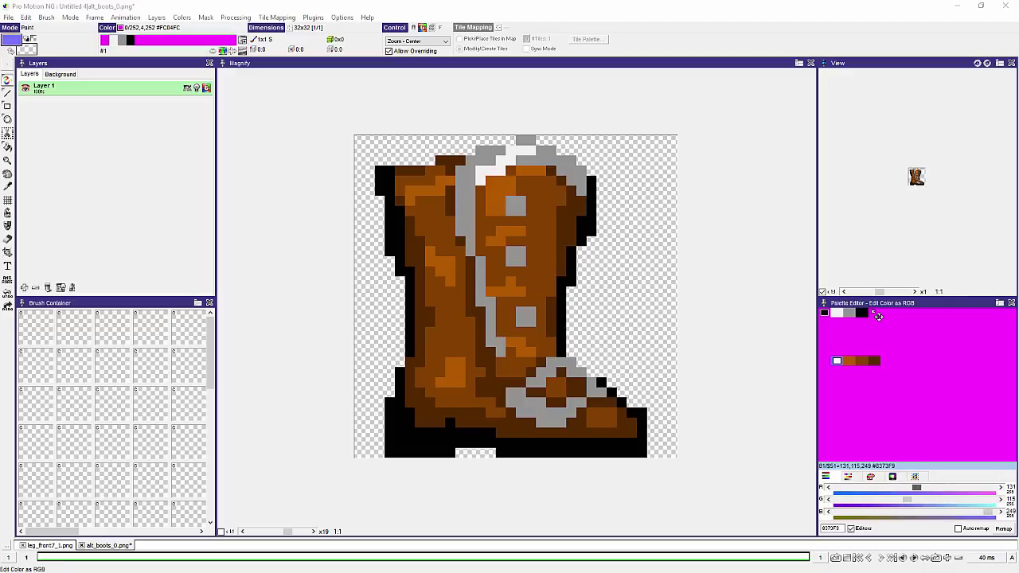
Step: Set the darkest boot brown to navy #091D2F and blend the four boot palette slots into a gradient from violet to navy
left_click(874, 361)
mouse_move(888, 488)
left_mouse_down()
mouse_move(843, 487)
mouse_move(866, 512)
left_mouse_up()
left_click_drag(862, 499, 855, 499)
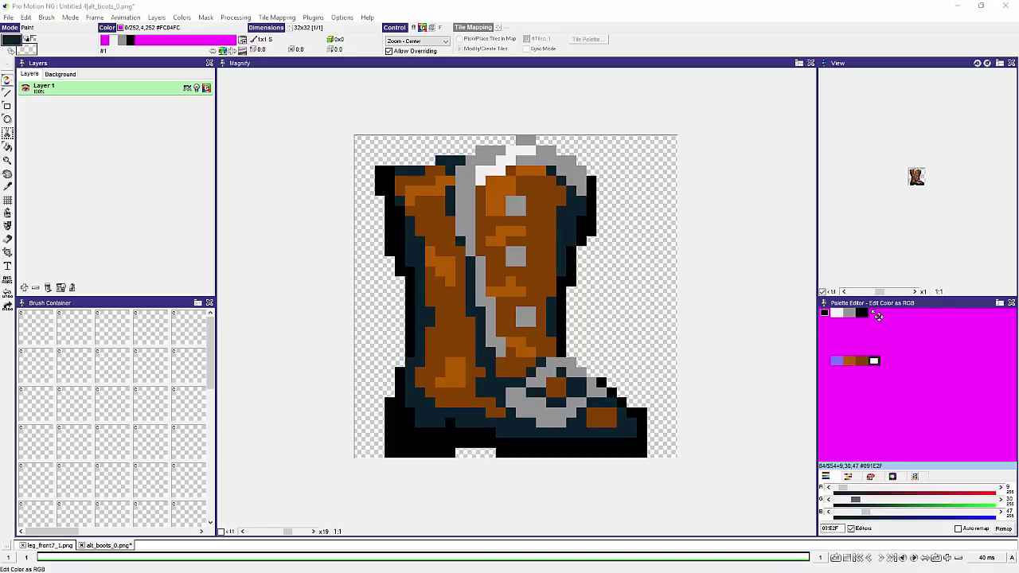
left_click(870, 476)
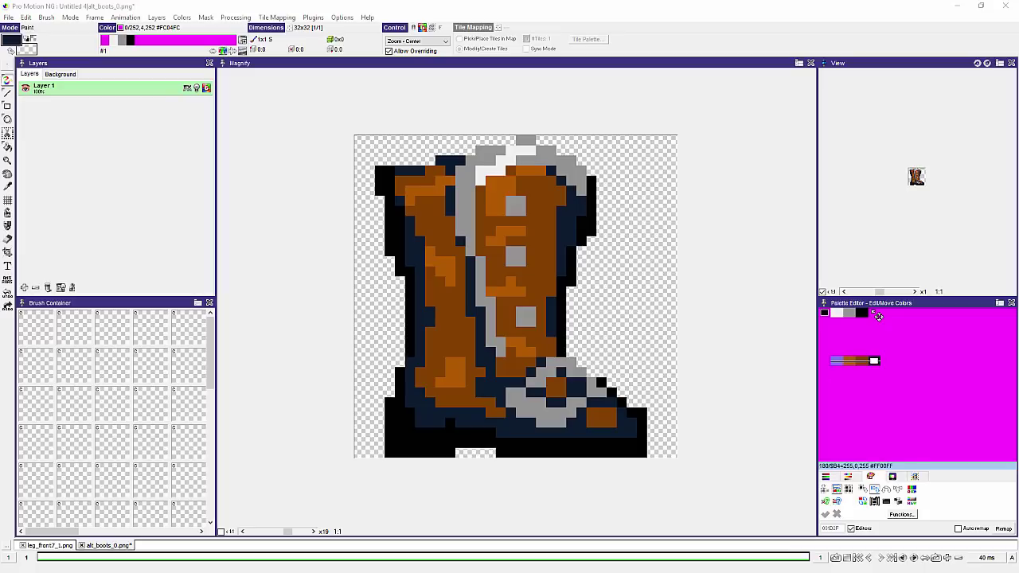
left_click(912, 489)
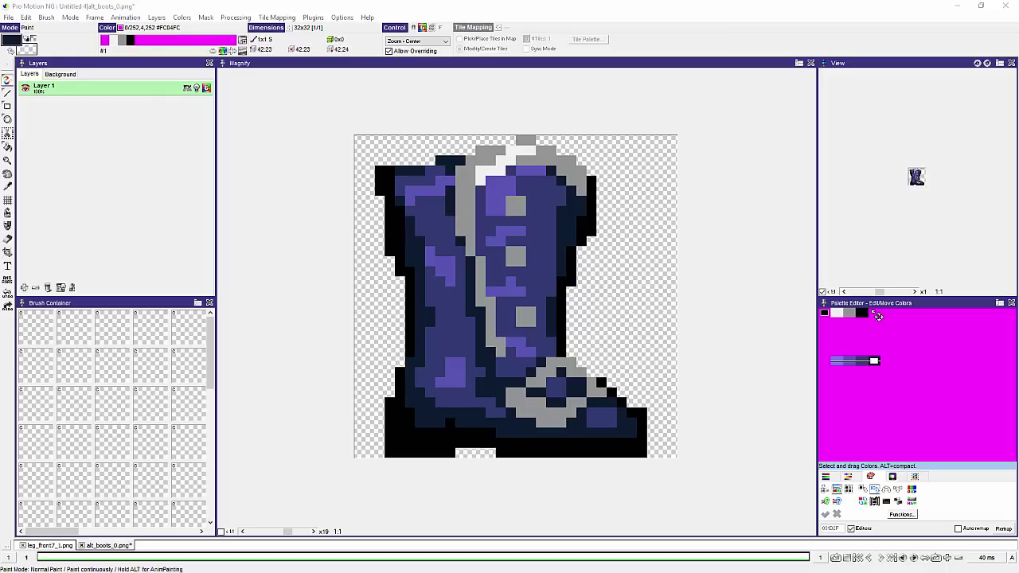
Step: Save the blue boot variation as alt_boots_1.png in the Alt_boots folder
left_click(8, 16)
key("Down")
key("Down")
key("Down")
key("Down")
key("Down")
key("Down")
key("Down")
key("Return")
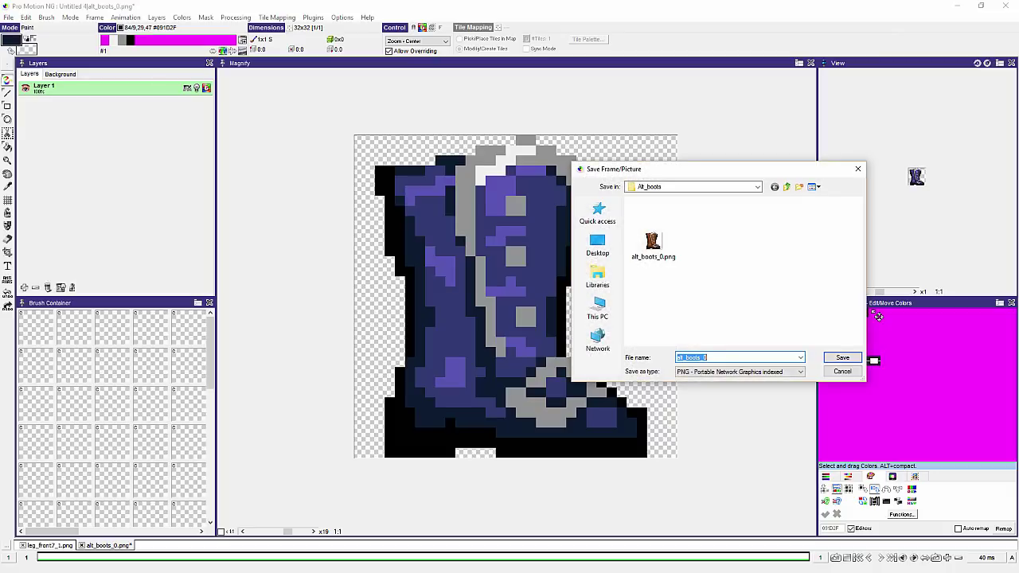
left_click(653, 239)
key("Tab")
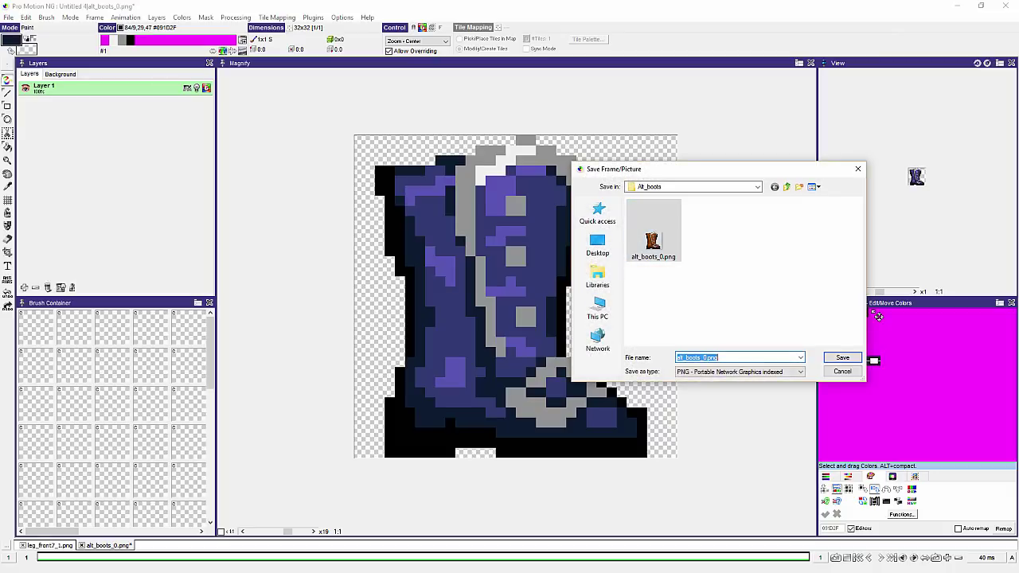
left_click(703, 357)
key("Return")
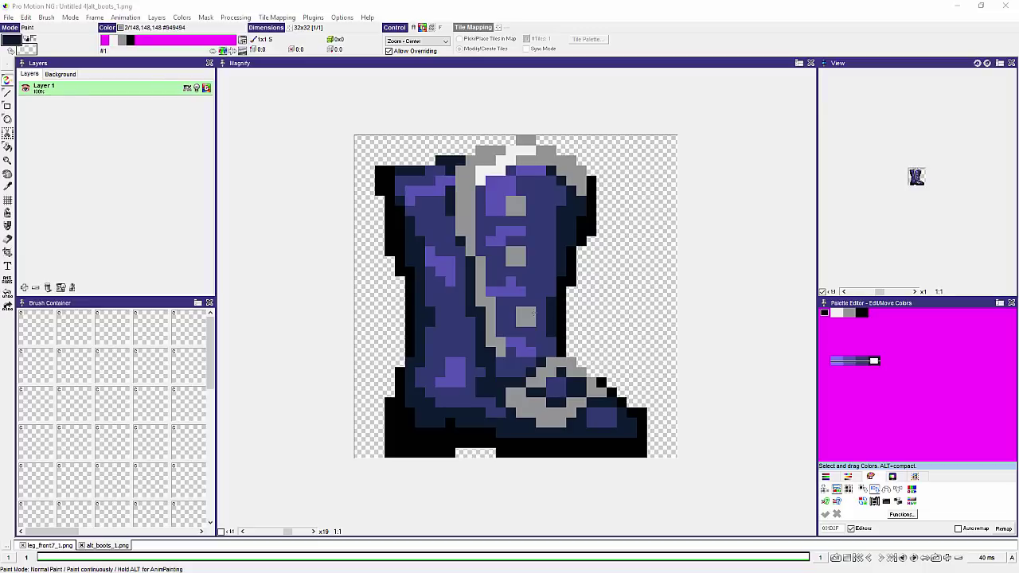
Step: Switch to the leg_front7_1.png image and set its palette editor to RGB color editing
key("ctrl+Tab")
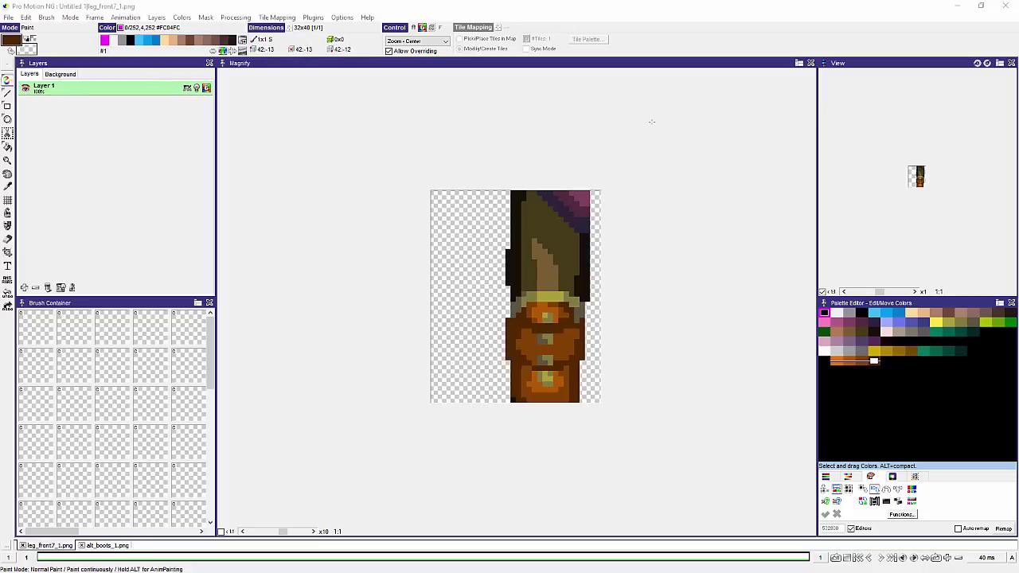
scroll(532, 321, "up", 2)
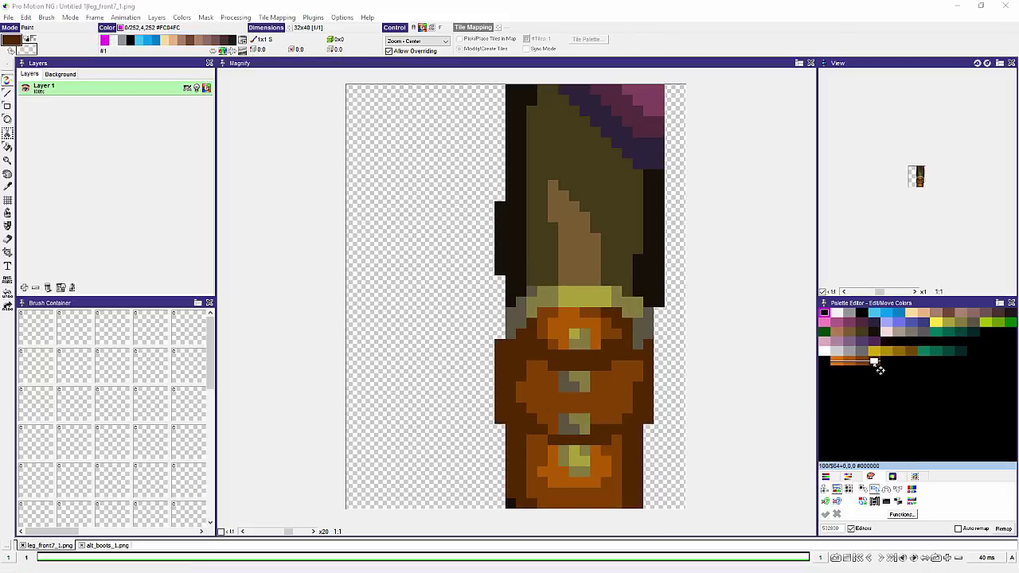
left_click(827, 476)
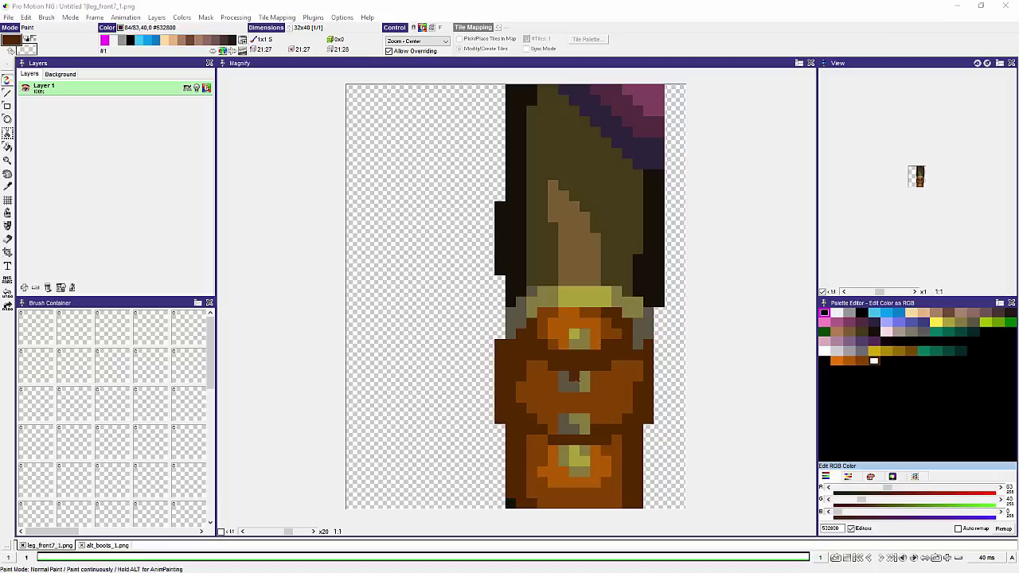
Step: Paint over the uppermost gold boot studs on the leg with the light boot brown #B45A00
key("comma")
left_click(557, 318)
mouse_move(582, 334)
left_mouse_down()
mouse_move(570, 343)
mouse_move(576, 386)
mouse_move(593, 377)
left_mouse_up()
key("comma")
left_click(575, 336)
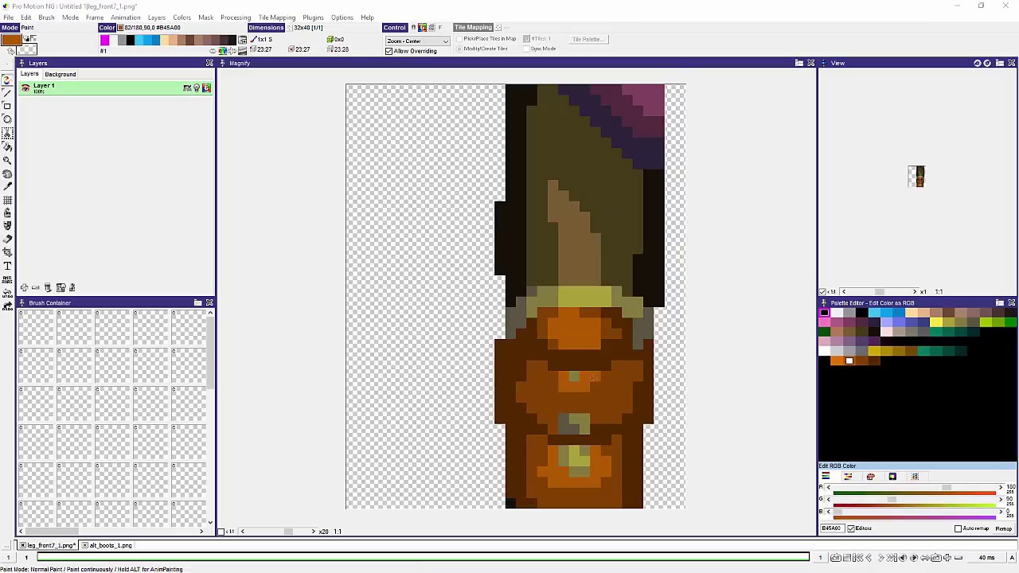
Step: Cover the remaining lower boot studs with surrounding browns and paint out the lower boot highlight with #844100
key("comma")
left_click(581, 402)
mouse_move(584, 418)
left_mouse_down()
mouse_move(596, 452)
mouse_move(563, 451)
left_mouse_up()
key("comma")
left_click(618, 453)
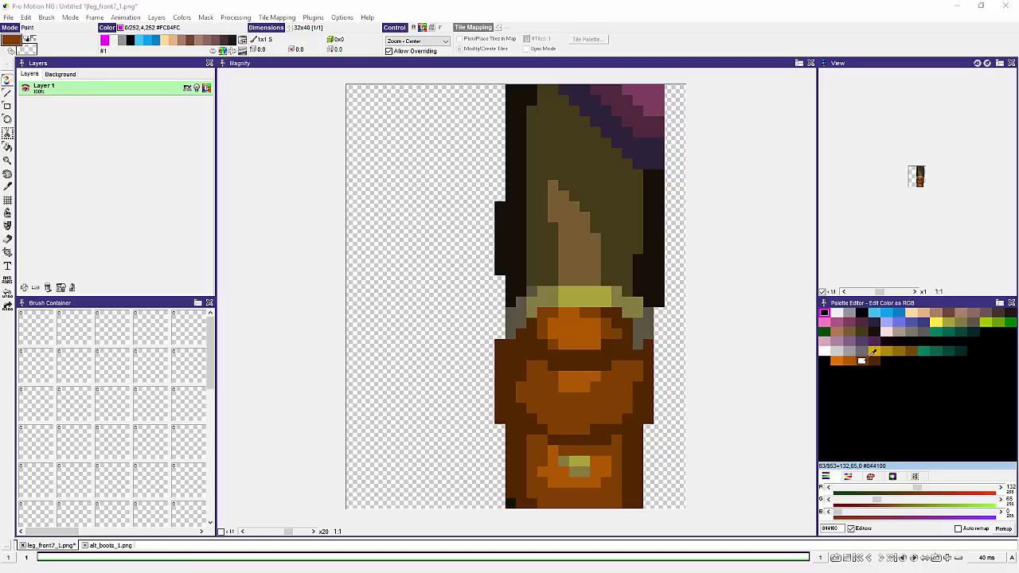
mouse_move(546, 462)
left_mouse_down()
mouse_move(597, 473)
mouse_move(562, 460)
mouse_move(557, 482)
mouse_move(602, 470)
left_mouse_up()
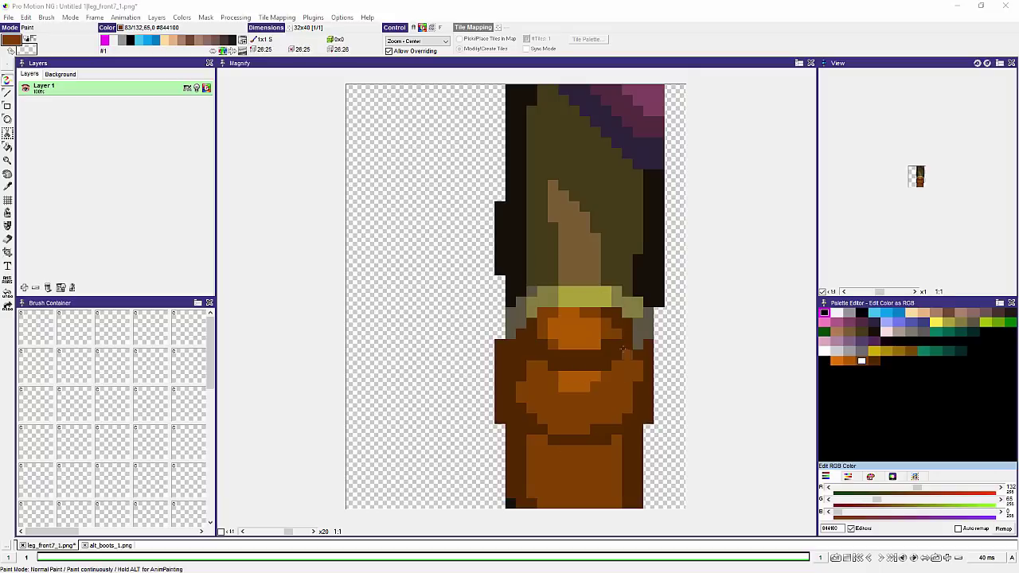
Step: Outline a longer trouser cuff over the boot top in the near-black outline color and fill it with the dark olive trouser color
left_click(641, 241)
mouse_move(638, 291)
left_mouse_down()
mouse_move(647, 361)
mouse_move(617, 382)
mouse_move(554, 382)
mouse_move(512, 367)
mouse_move(501, 358)
mouse_move(512, 302)
mouse_move(500, 369)
mouse_move(518, 383)
mouse_move(560, 384)
mouse_move(637, 373)
left_mouse_up()
mouse_move(644, 330)
left_mouse_down()
mouse_move(664, 365)
mouse_move(636, 394)
mouse_move(539, 397)
mouse_move(508, 384)
mouse_move(497, 340)
mouse_move(487, 362)
mouse_move(502, 302)
mouse_move(525, 295)
mouse_move(531, 315)
mouse_move(532, 291)
mouse_move(509, 347)
mouse_move(522, 313)
mouse_move(525, 370)
left_mouse_up()
left_click(874, 331)
left_click(550, 261)
left_click_drag(631, 367, 640, 337)
mouse_move(618, 272)
left_mouse_down()
mouse_move(615, 325)
mouse_move(625, 338)
mouse_move(616, 357)
mouse_move(574, 372)
mouse_move(615, 366)
mouse_move(531, 352)
mouse_move(588, 361)
mouse_move(625, 327)
mouse_move(555, 353)
mouse_move(521, 320)
mouse_move(574, 354)
mouse_move(539, 341)
mouse_move(570, 334)
left_mouse_up()
Step: Extend the trouser leg's highlight downward in #7A5D33 and paint the leftover boot pixels around it dark olive
key("comma")
left_click(582, 266)
mouse_move(574, 291)
left_mouse_down()
mouse_move(586, 326)
mouse_move(590, 278)
mouse_move(584, 332)
mouse_move(584, 291)
left_mouse_up()
mouse_move(582, 333)
left_mouse_down()
mouse_move(570, 285)
mouse_move(589, 335)
left_mouse_up()
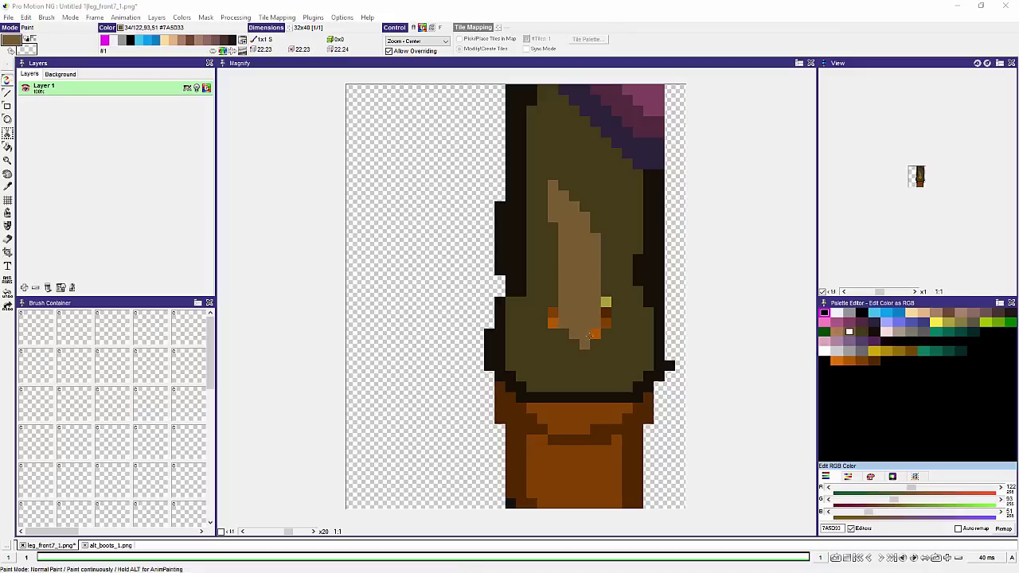
left_click(608, 288)
mouse_move(607, 301)
left_mouse_down()
mouse_move(578, 339)
mouse_move(558, 304)
mouse_move(584, 343)
left_mouse_up()
Step: Paint a curved light-brown fold highlight along the lower edge of the trouser cuff
key("comma")
left_click(584, 301)
mouse_move(521, 344)
left_mouse_down()
mouse_move(525, 358)
mouse_move(580, 375)
mouse_move(627, 355)
left_mouse_up()
Step: Shade the boot below the cuff with dark brown #532800, adding a crease across the #844100 area
key("comma")
left_click(642, 405)
mouse_move(637, 397)
left_mouse_down()
mouse_move(584, 416)
mouse_move(532, 412)
mouse_move(609, 410)
mouse_move(616, 430)
mouse_move(538, 439)
left_mouse_up()
right_click(589, 463)
scroll(560, 458, "down", 1)
left_click(579, 402)
key("comma")
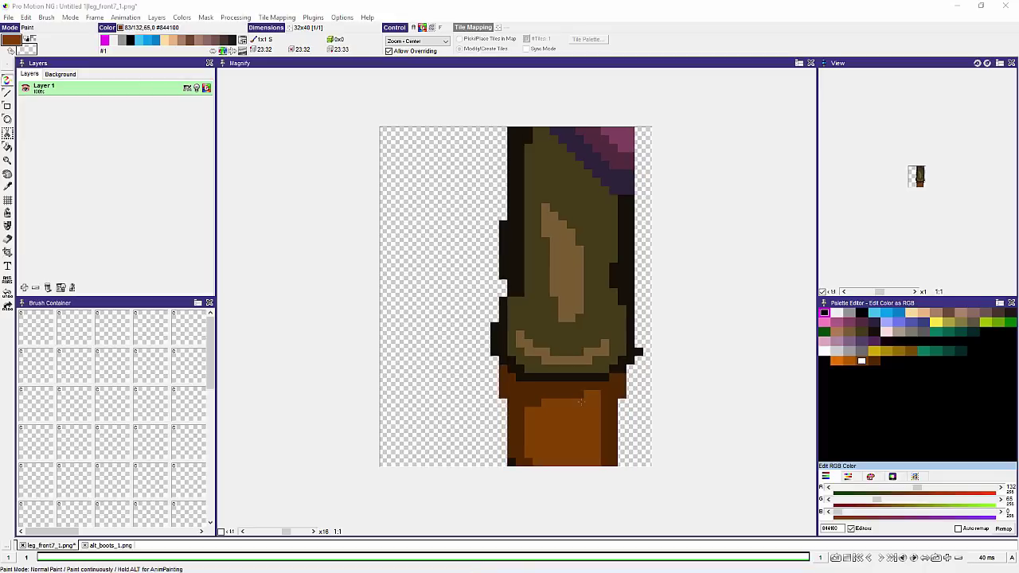
left_click(613, 403)
mouse_move(596, 420)
left_mouse_down()
mouse_move(529, 428)
mouse_move(530, 410)
left_mouse_up()
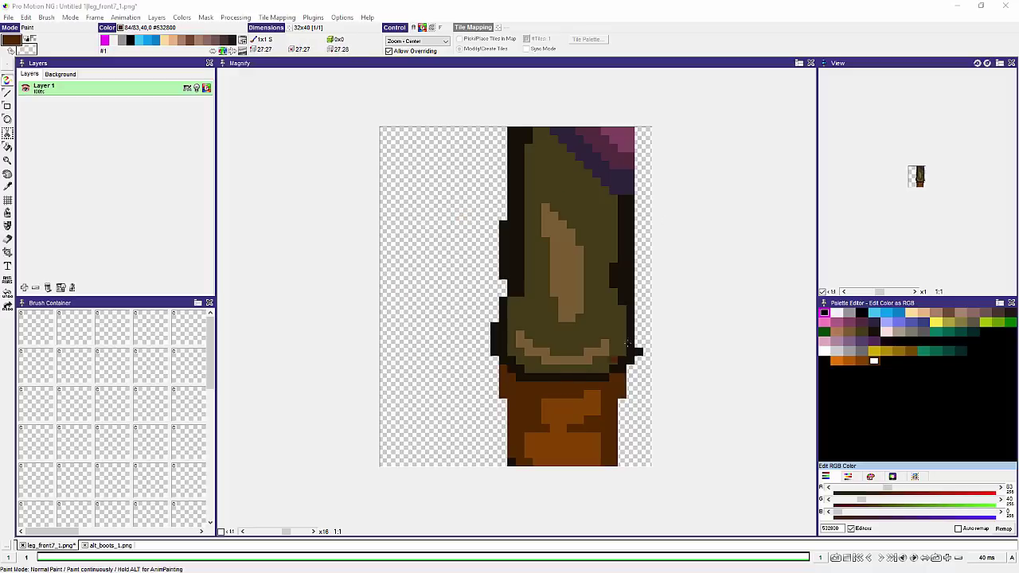
Step: Save the edited leg_front7_1.png image, then switch to Spriter and reload all the project's images
left_click(8, 16)
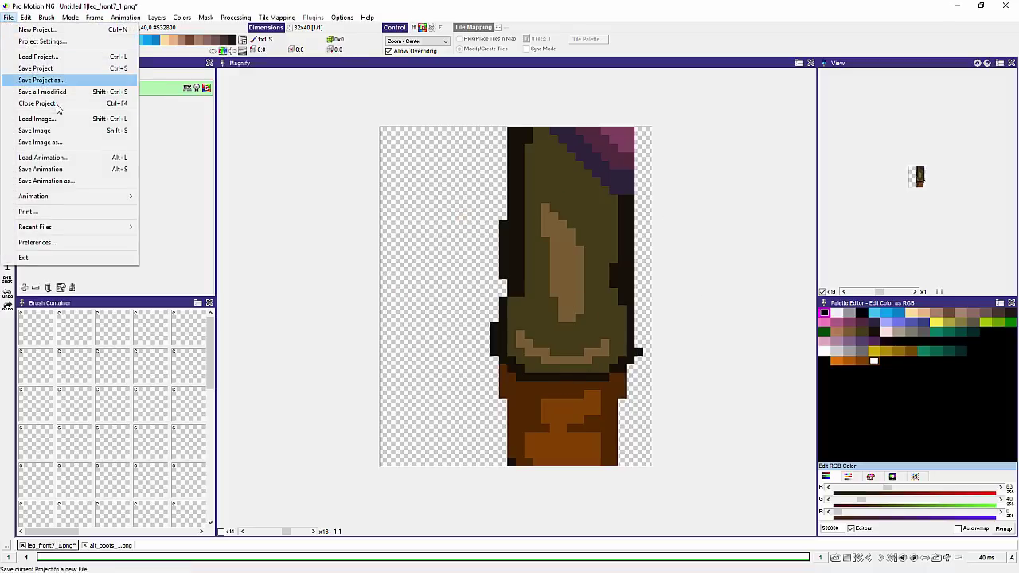
left_click(60, 131)
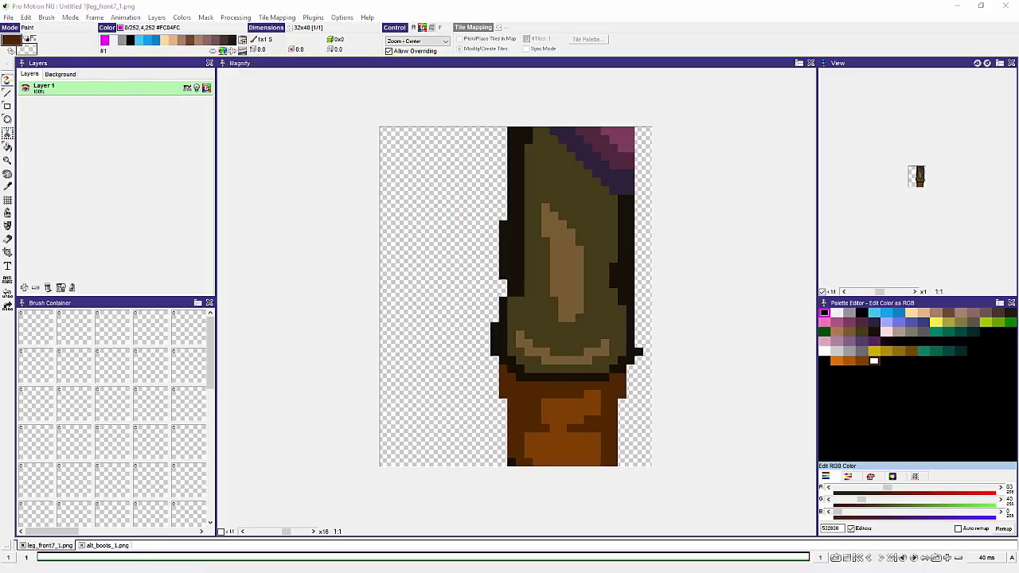
key("alt+Tab")
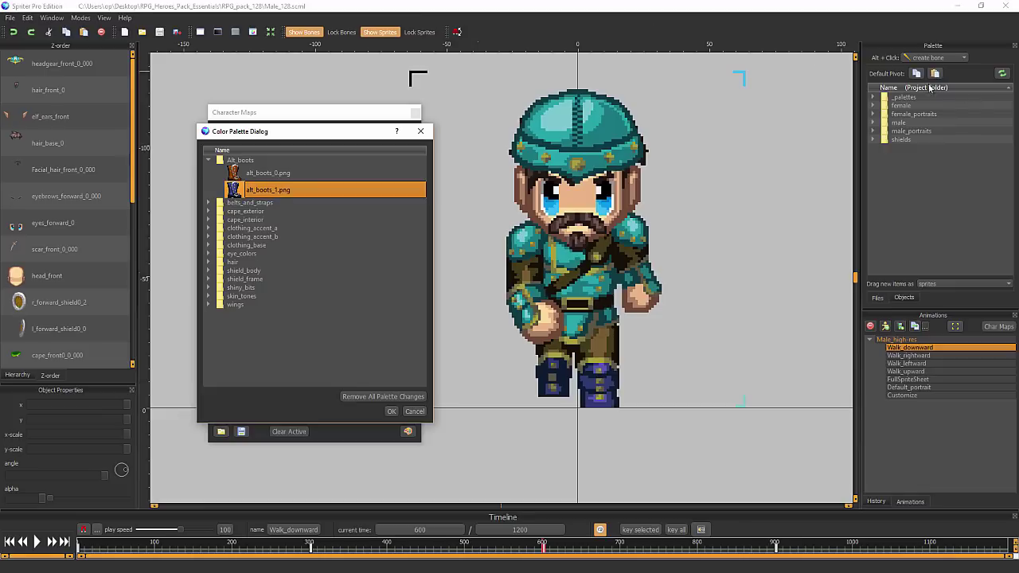
left_click(1002, 74)
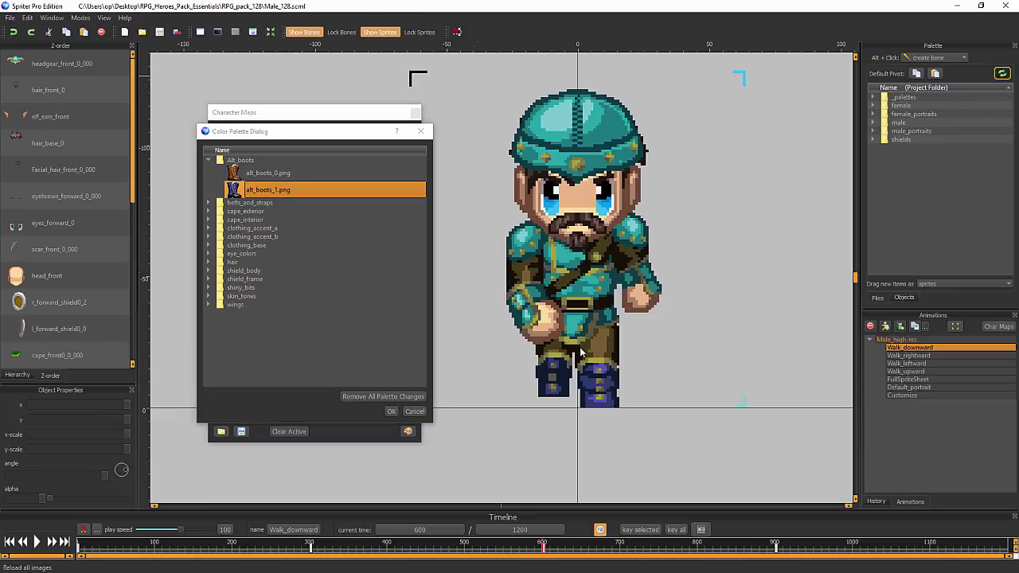
Step: Step through the Walk_downward keyframes to examine the edited leg and blue boots up close
scroll(579, 410, "up", 3)
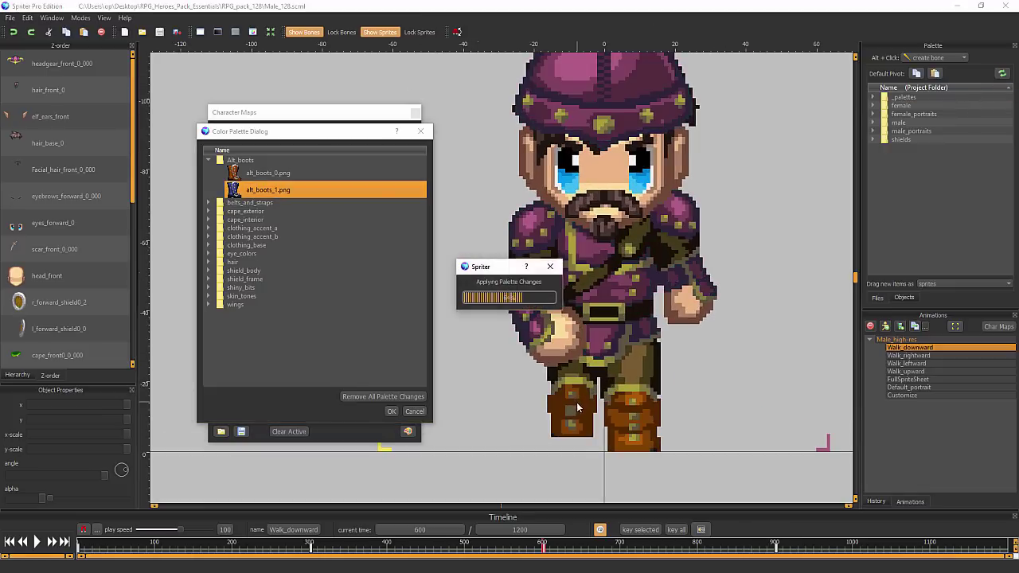
key("period")
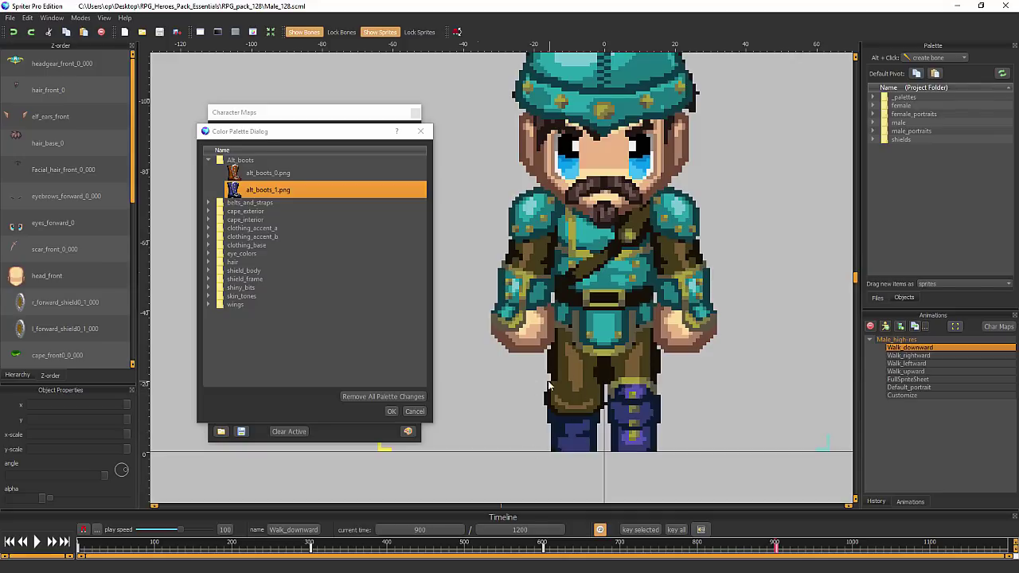
key("period")
key("period")
key("period")
key("period")
key("period")
key("period")
key("period")
key("period")
key("period")
key("period")
key("period")
key("period")
key("period")
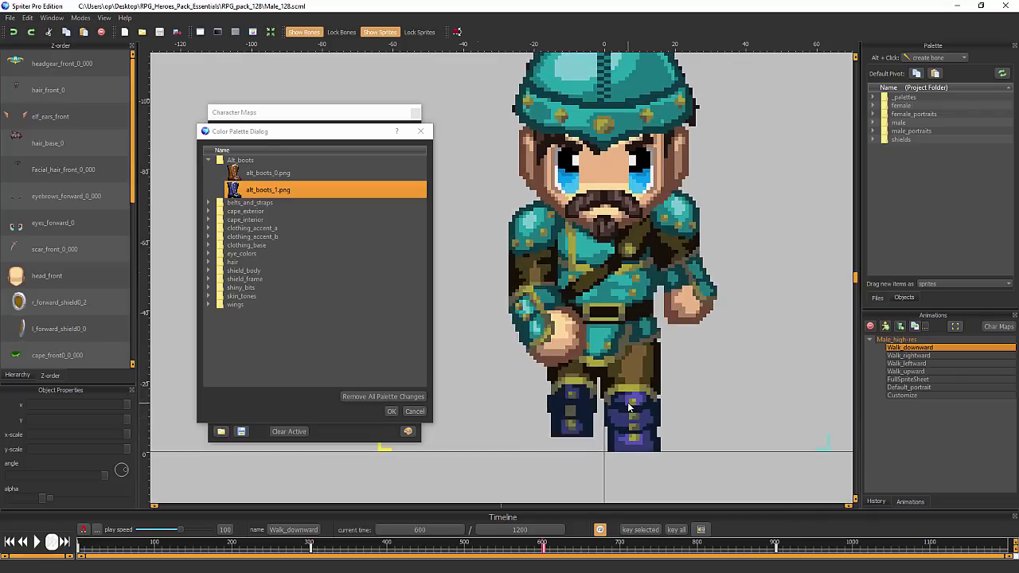